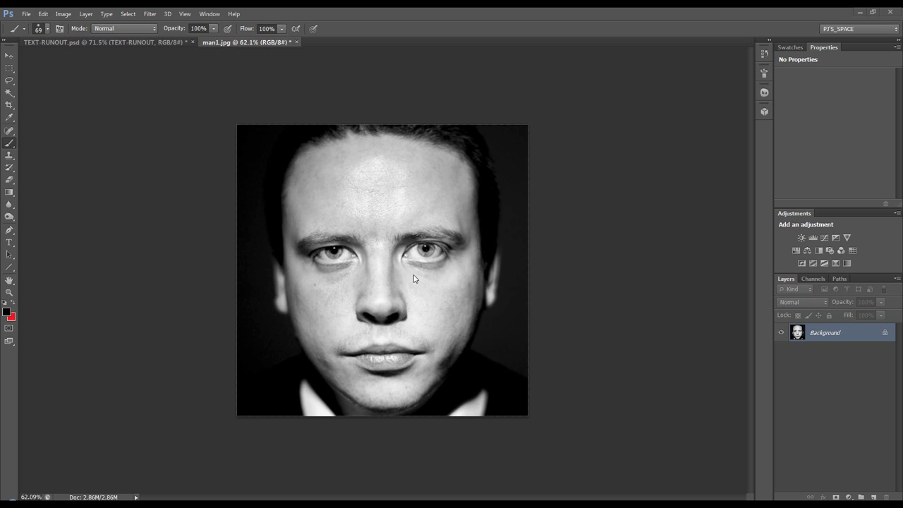
# Step: Compare the TEXT-RUNOUT text pattern document with the man1.jpg portrait, selecting the Move tool
pyautogui.click(127, 42)
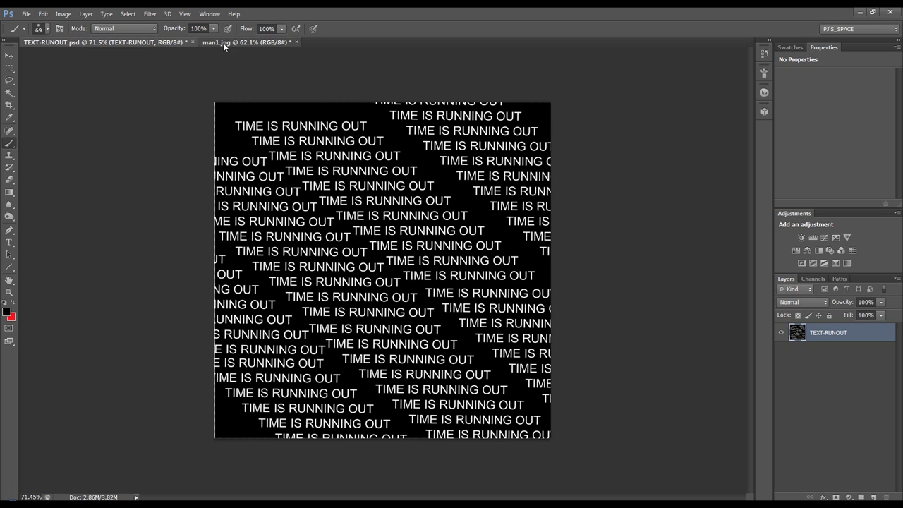
pyautogui.click(223, 42)
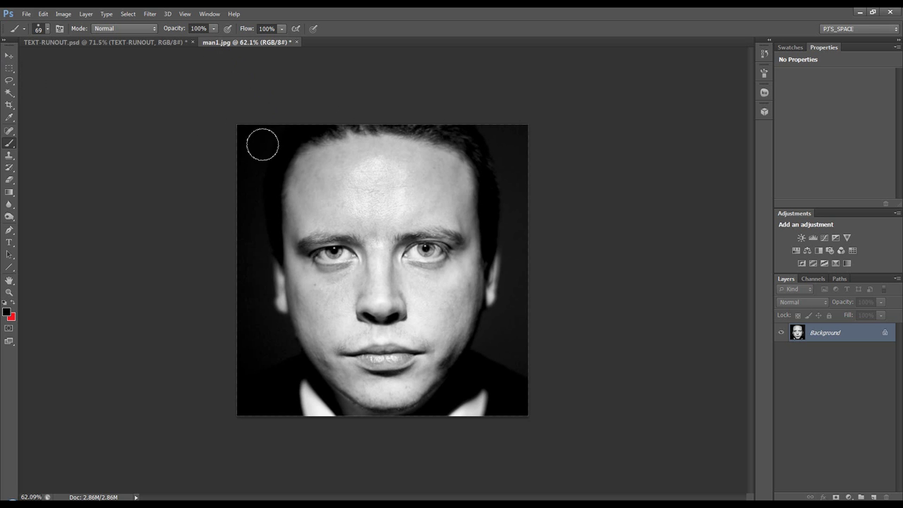
pyautogui.click(123, 41)
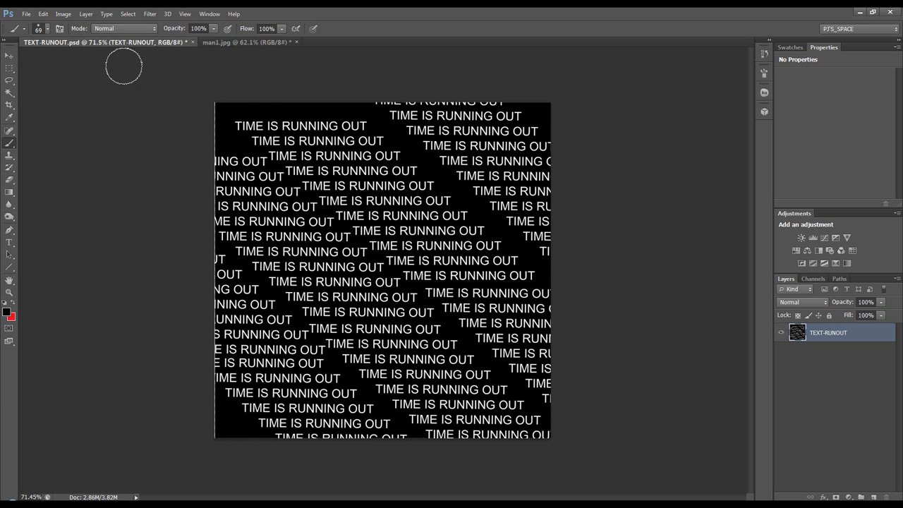
pyautogui.click(267, 41)
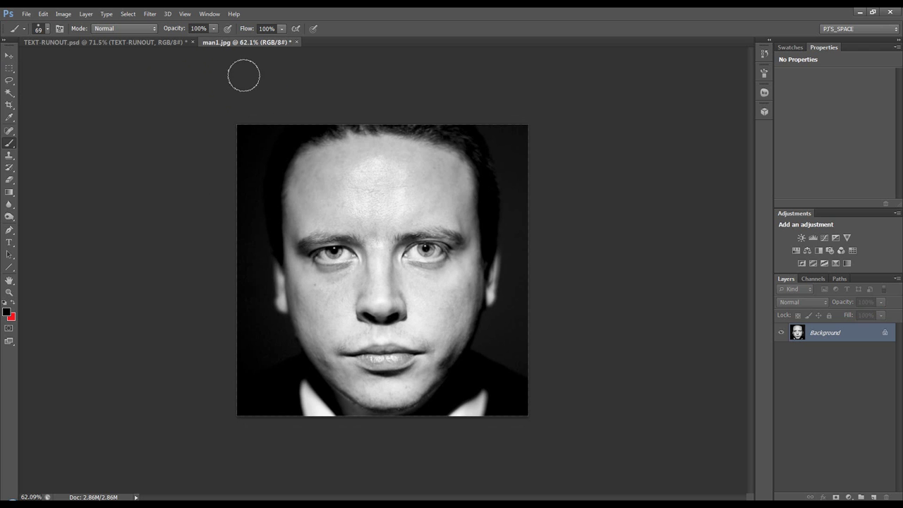
pyautogui.click(168, 42)
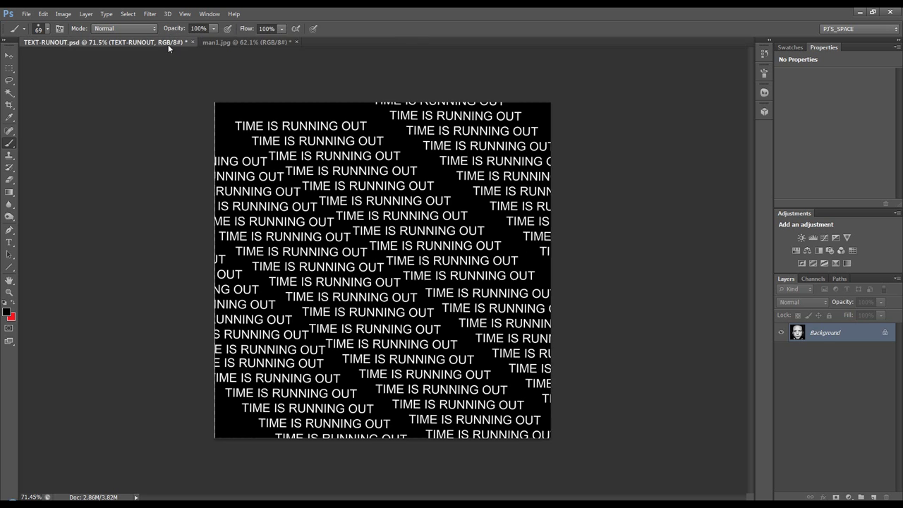
pyautogui.click(216, 42)
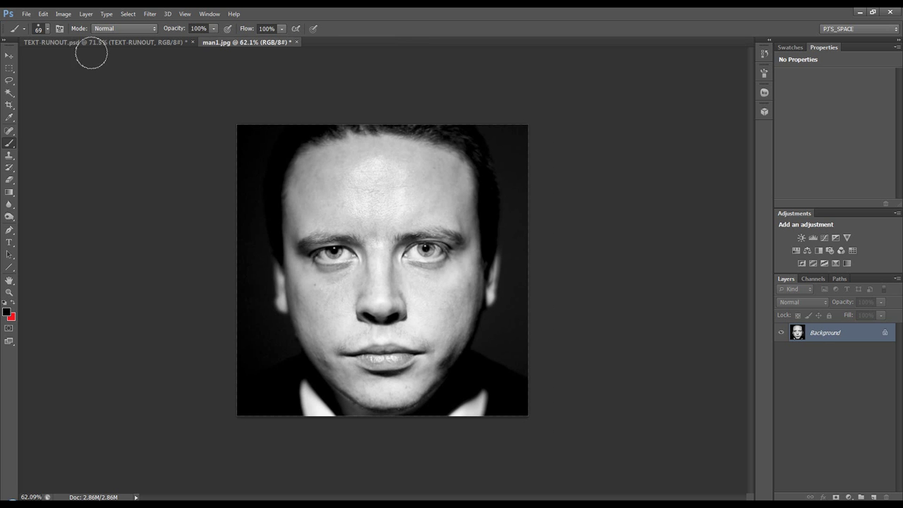
pyautogui.click(10, 55)
pyautogui.click(76, 43)
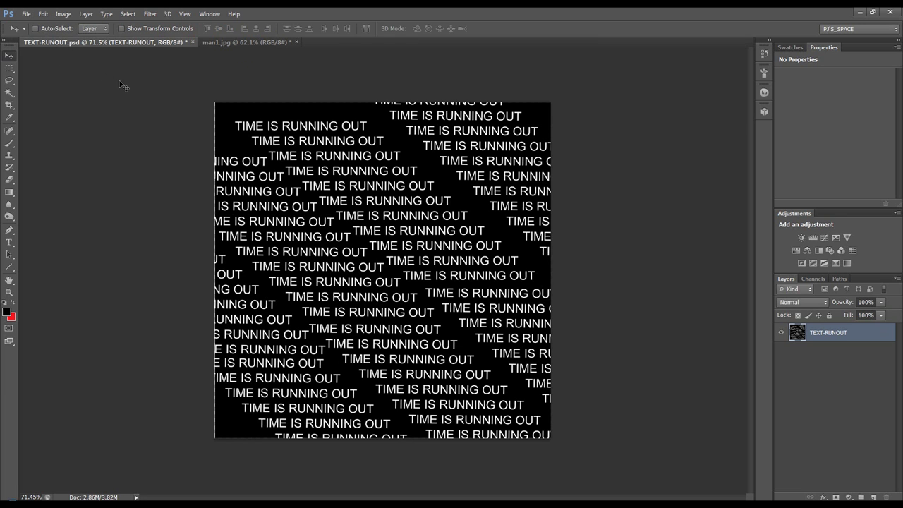
pyautogui.click(215, 44)
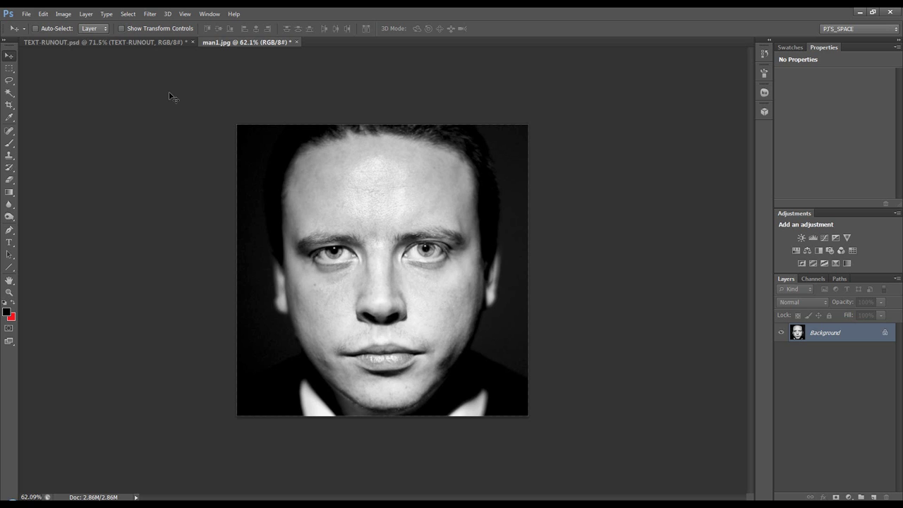
pyautogui.click(139, 43)
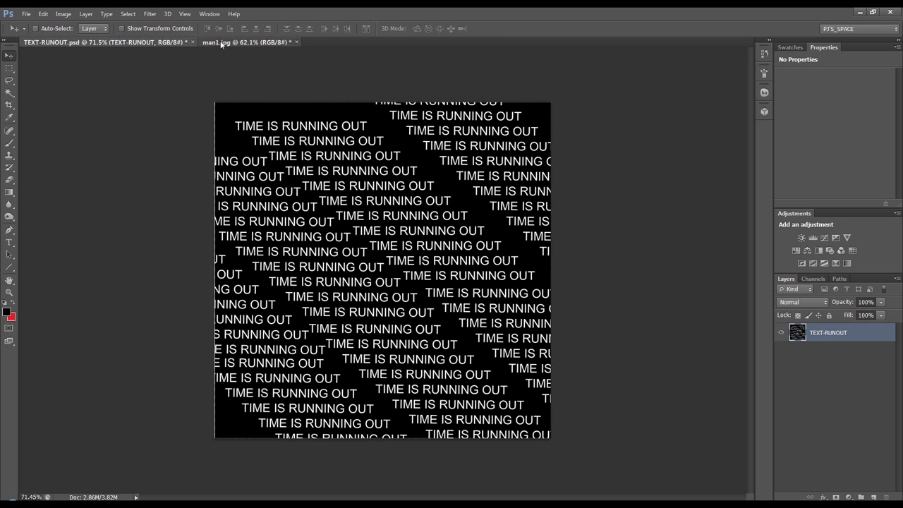
pyautogui.click(247, 42)
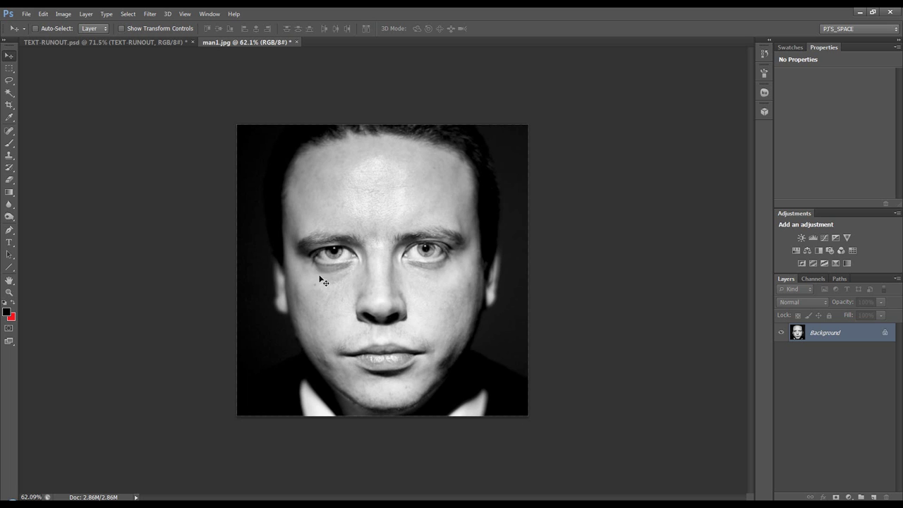
# Step: Duplicate the portrait's Background layer into a new document named map
pyautogui.rightClick(876, 334)
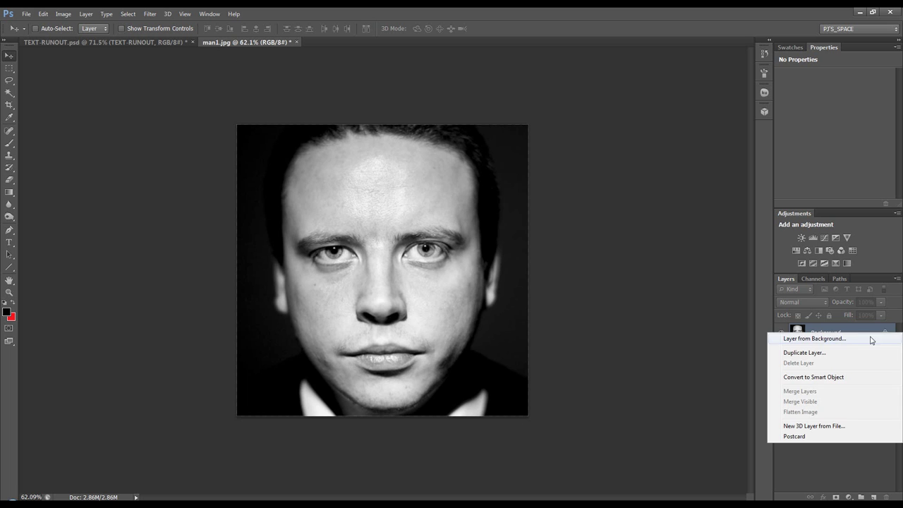
pyautogui.click(846, 353)
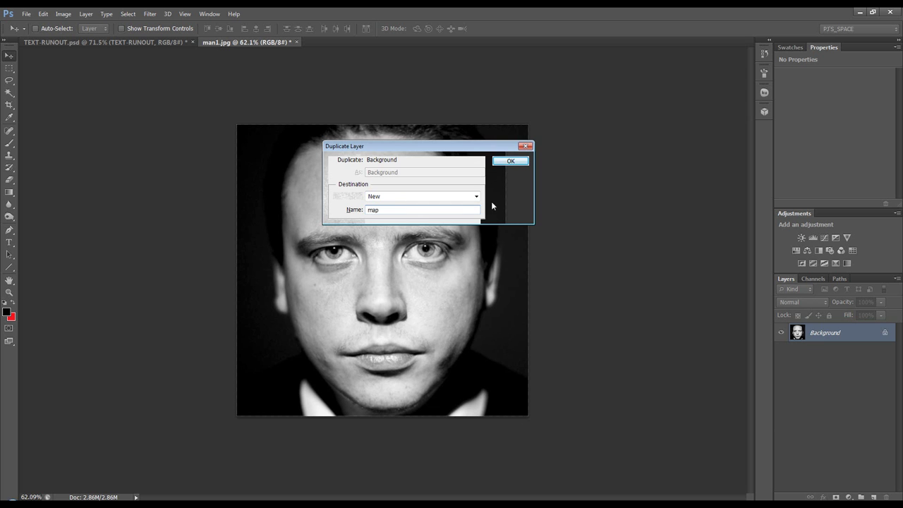
pyautogui.click(507, 162)
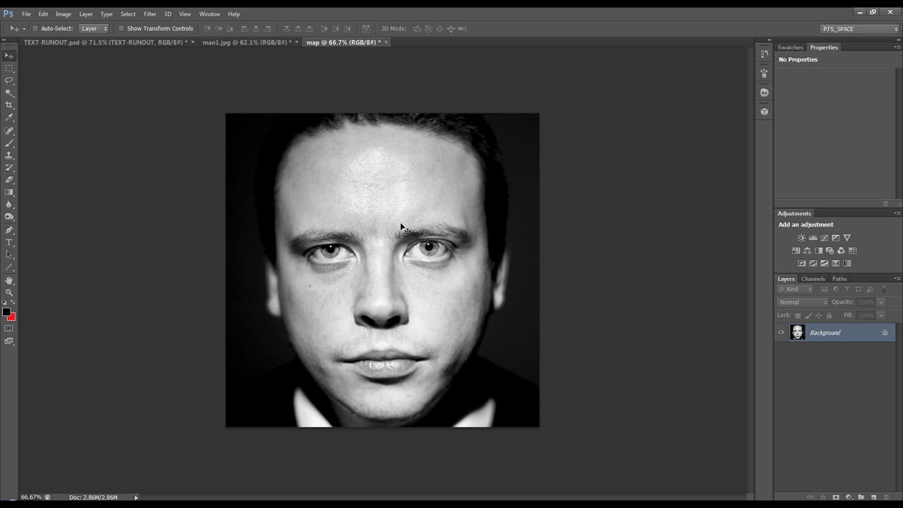
# Step: Apply a black-to-white Gradient Map to the map document's portrait
pyautogui.click(63, 14)
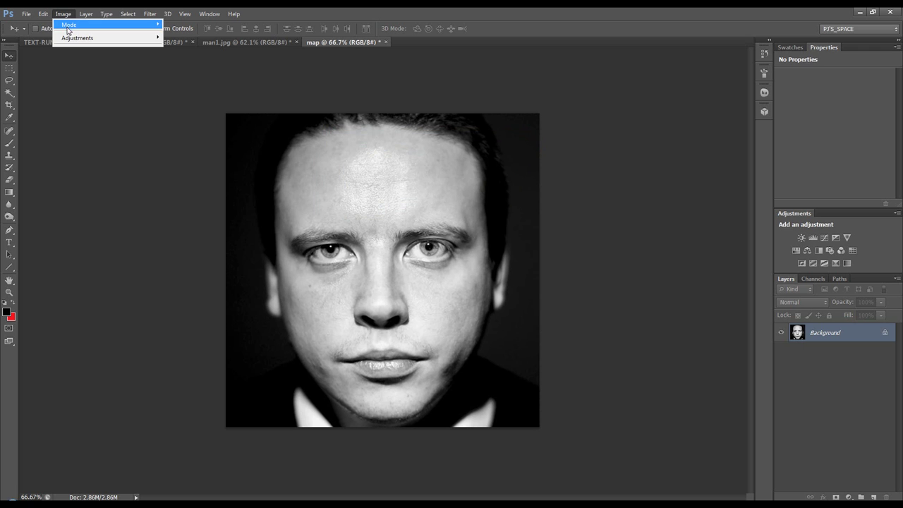
pyautogui.moveTo(88, 38)
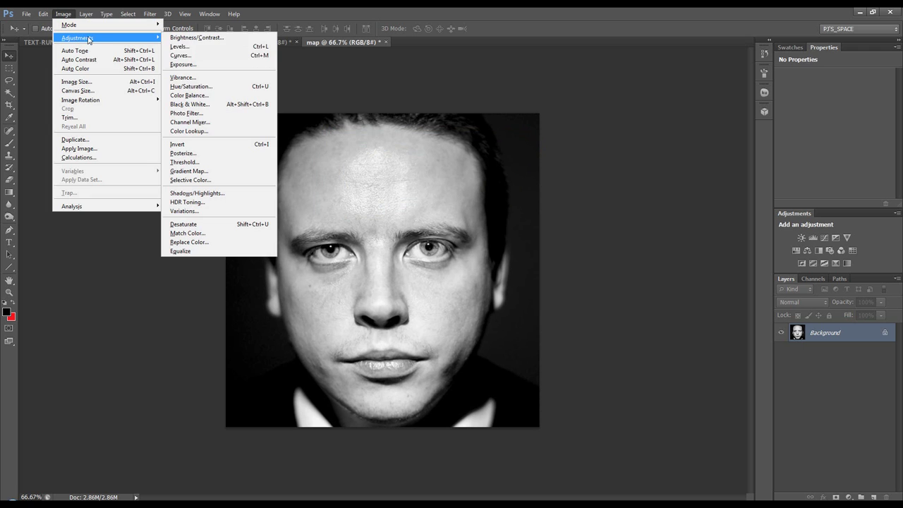
pyautogui.click(206, 169)
pyautogui.click(659, 134)
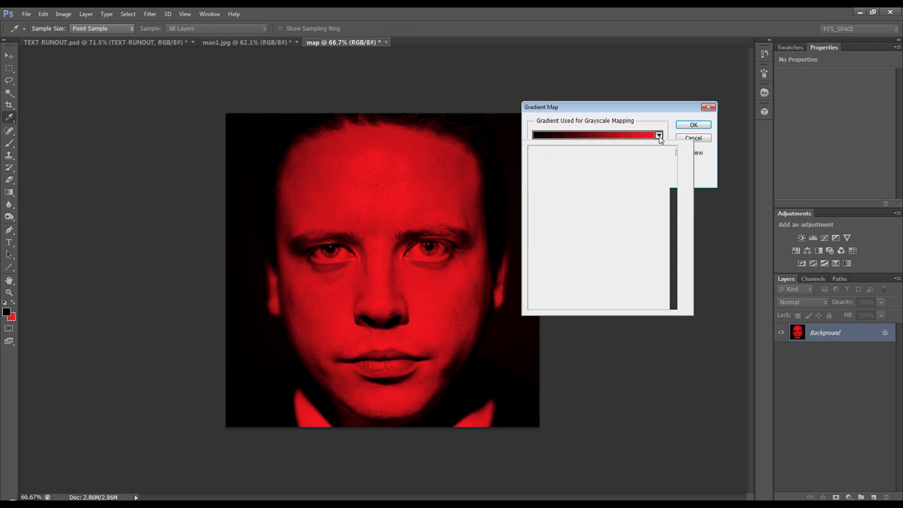
pyautogui.click(562, 154)
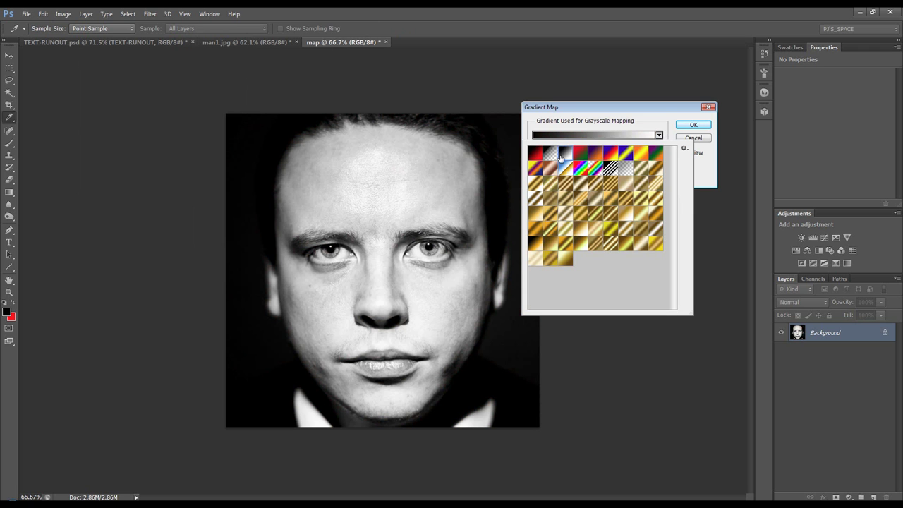
pyautogui.click(669, 118)
pyautogui.click(691, 126)
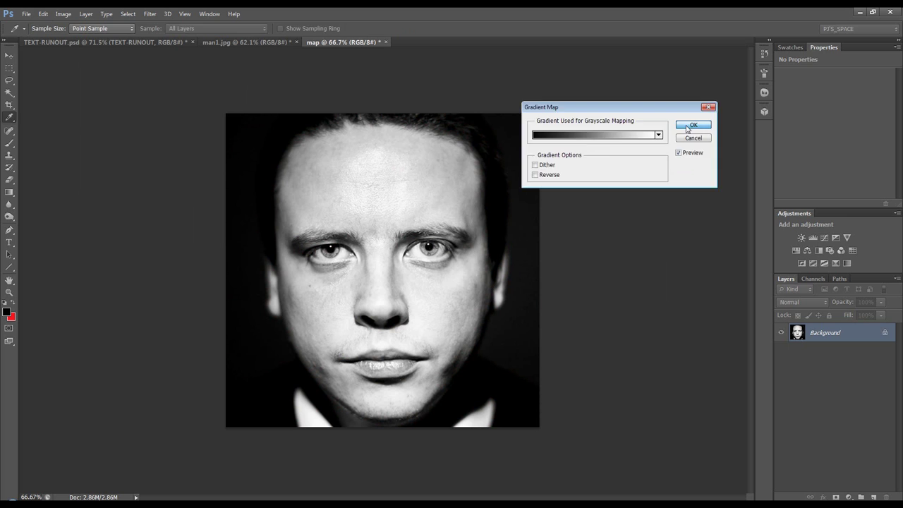
# Step: Switch to the Move tool and check the Image > Mode options without changing them
pyautogui.press('v')
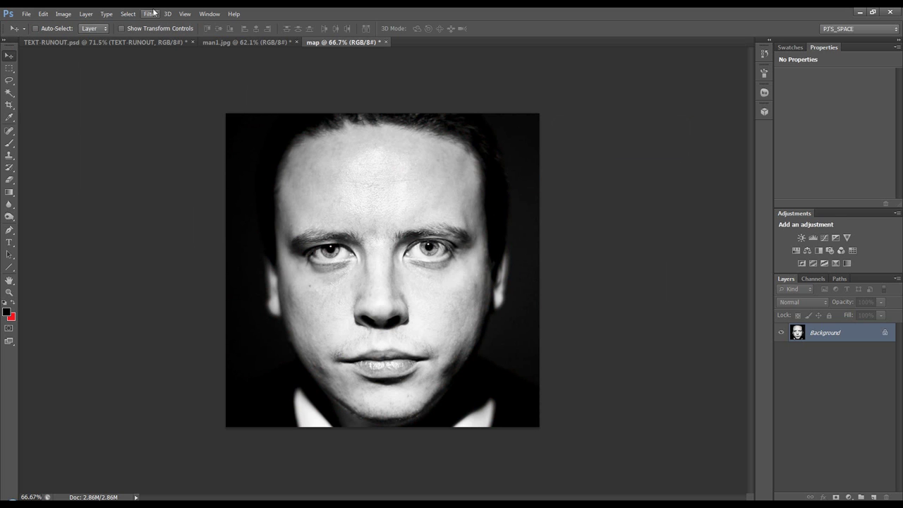
pyautogui.click(62, 14)
pyautogui.moveTo(79, 28)
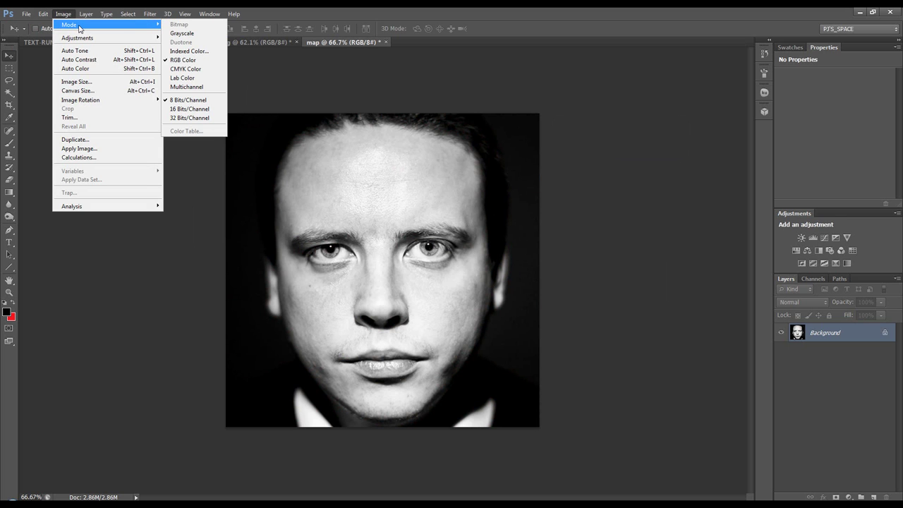
pyautogui.click(65, 14)
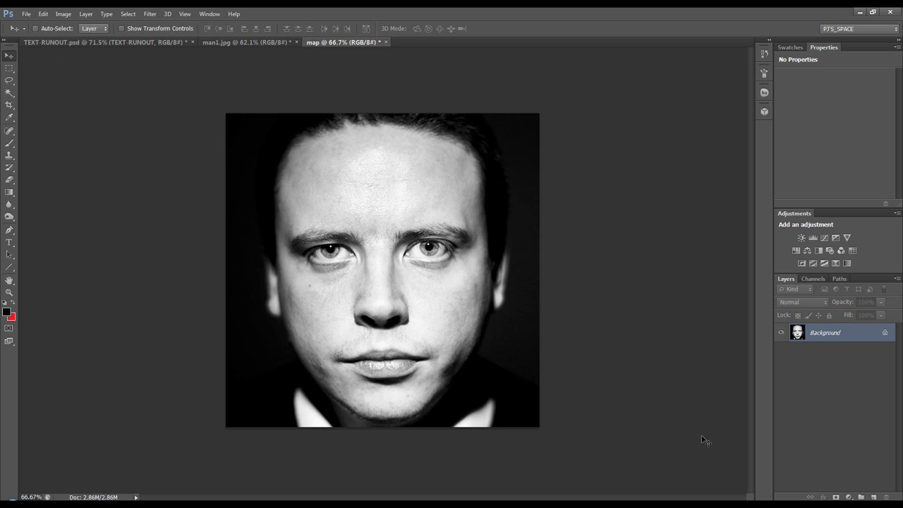
# Step: Add a Levels adjustment layer and set its black input slider to 13
pyautogui.click(848, 497)
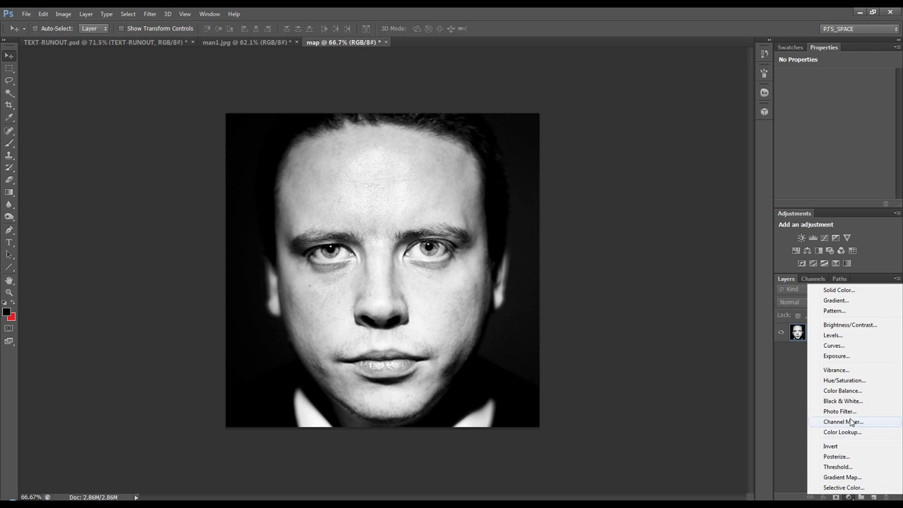
pyautogui.click(847, 336)
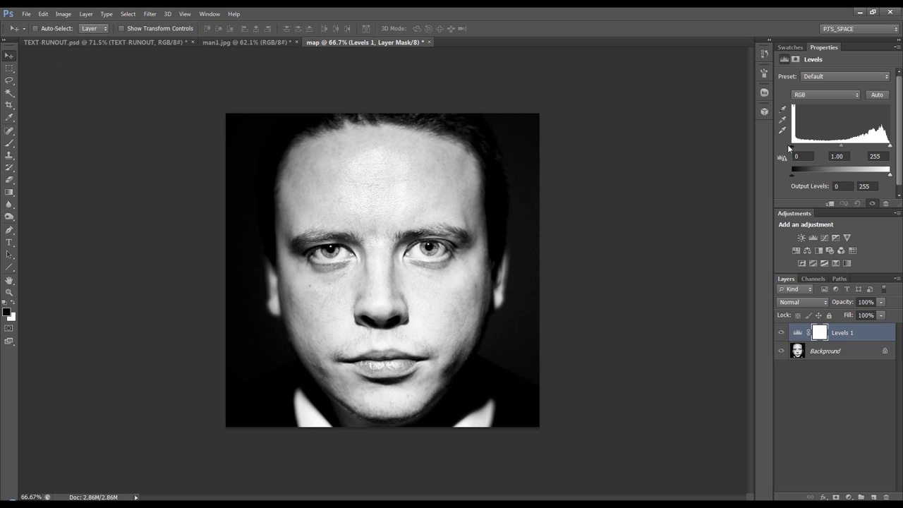
pyautogui.moveTo(792, 148); pyautogui.dragTo(797, 148)
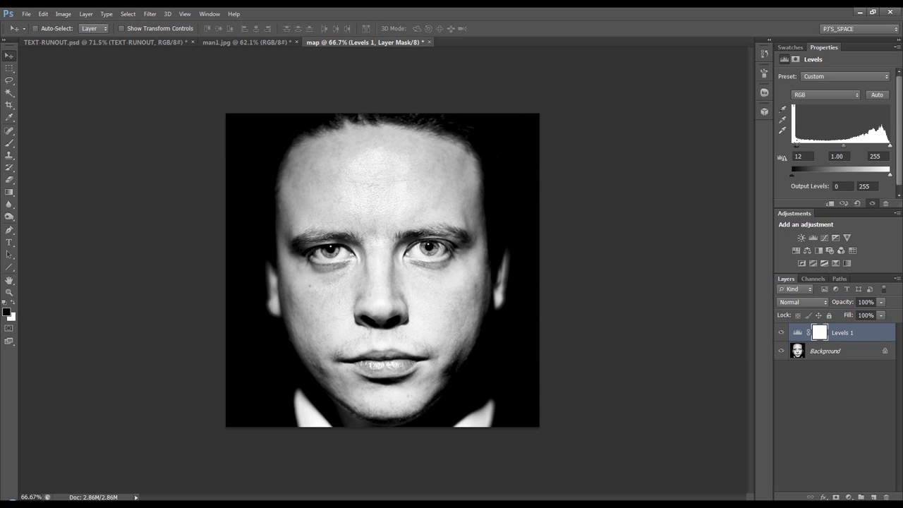
pyautogui.moveTo(797, 145); pyautogui.dragTo(794, 145)
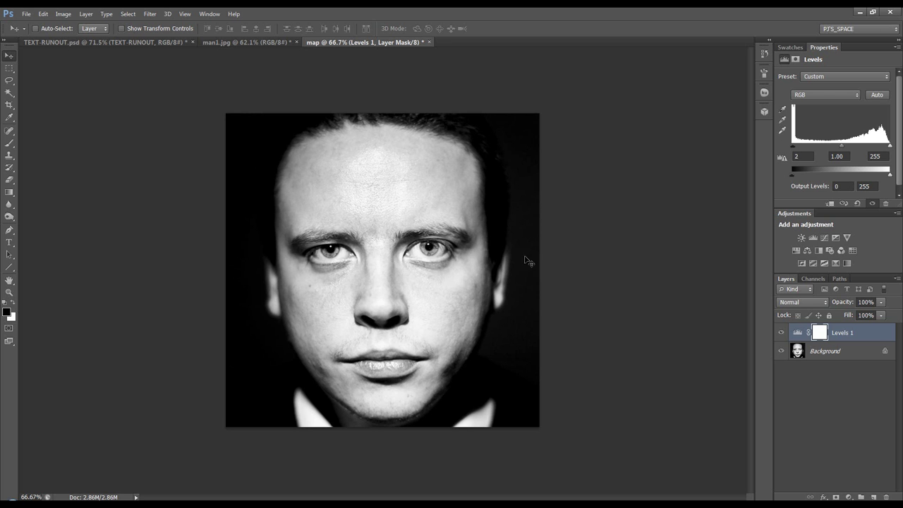
pyautogui.moveTo(793, 147); pyautogui.dragTo(797, 148)
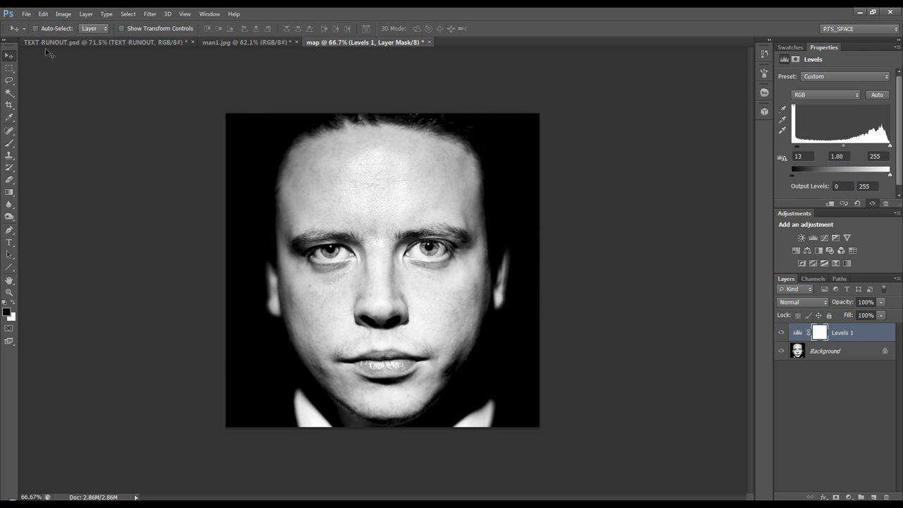
# Step: Save the map document to the Desktop as map2.psd, then close its tab
pyautogui.click(26, 14)
pyautogui.click(40, 127)
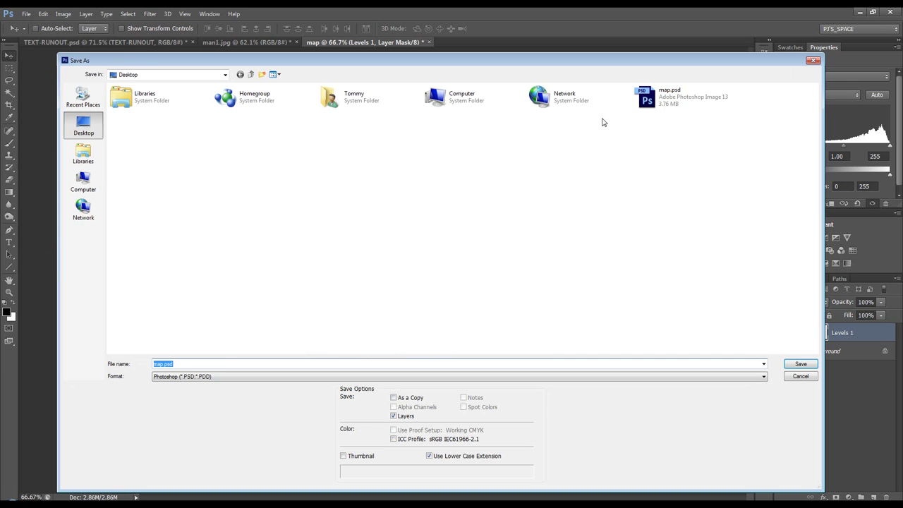
pyautogui.click(663, 96)
pyautogui.doubleClick(163, 364)
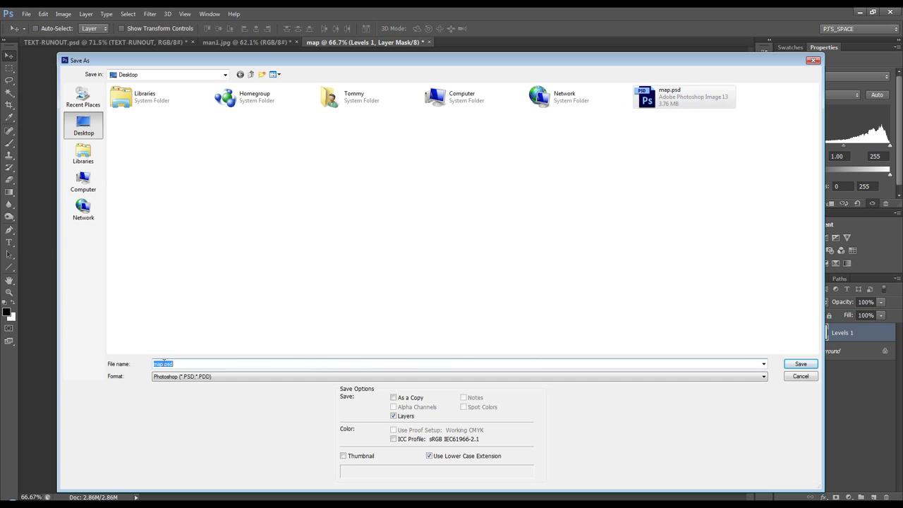
pyautogui.click(163, 363)
pyautogui.write('2')
pyautogui.click(789, 368)
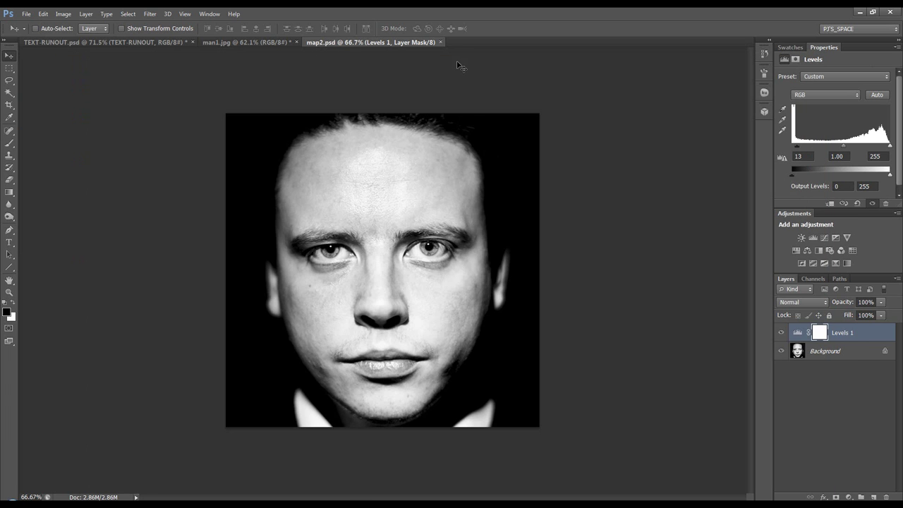
pyautogui.click(439, 43)
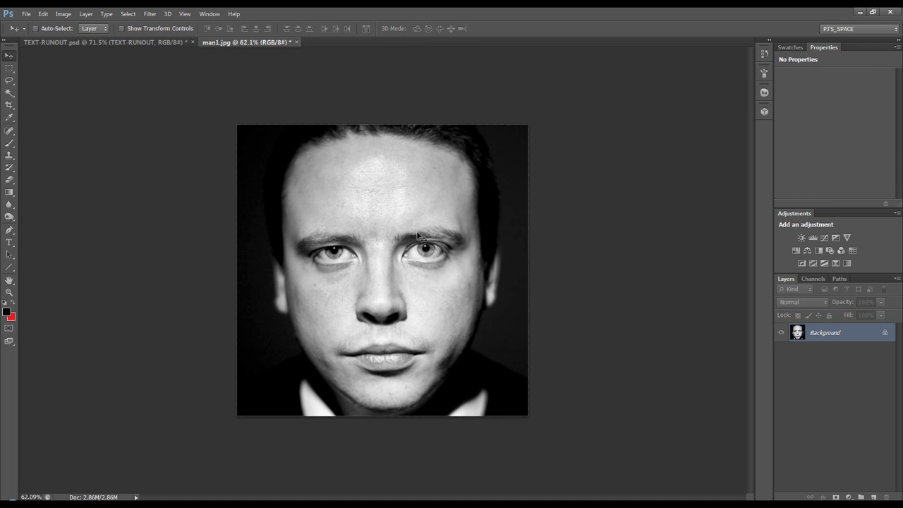
# Step: Drag the face photo into TEXT-RUNOUT below the text layer, then convert the text to a smart object
pyautogui.moveTo(422, 239); pyautogui.dragTo(323, 241)
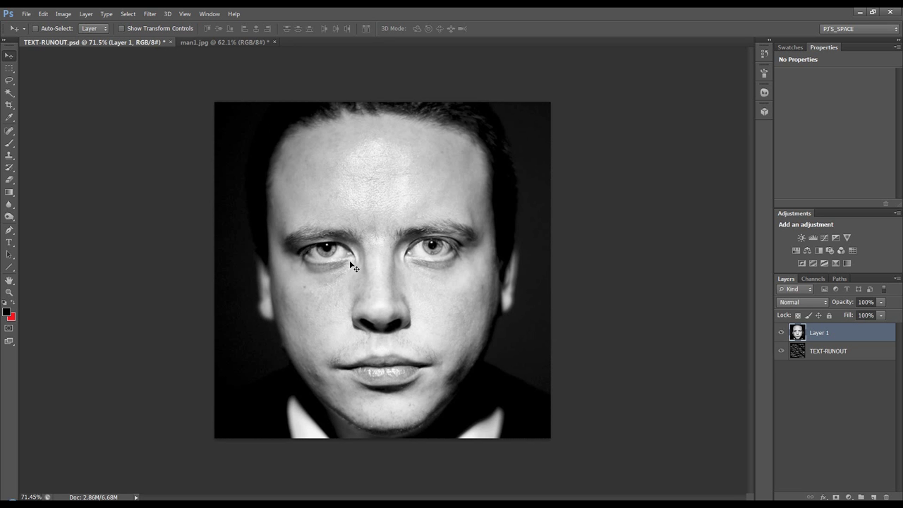
pyautogui.moveTo(847, 343); pyautogui.dragTo(806, 360)
pyautogui.click(821, 335)
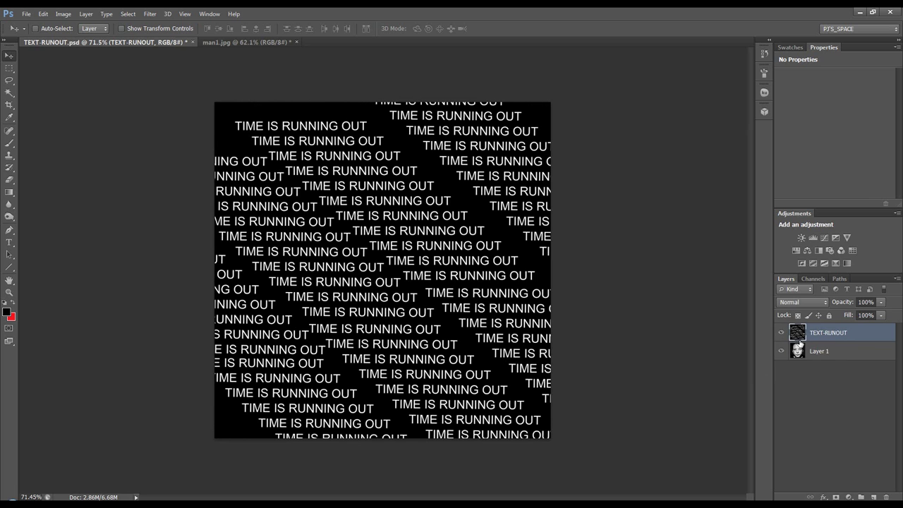
pyautogui.rightClick(826, 336)
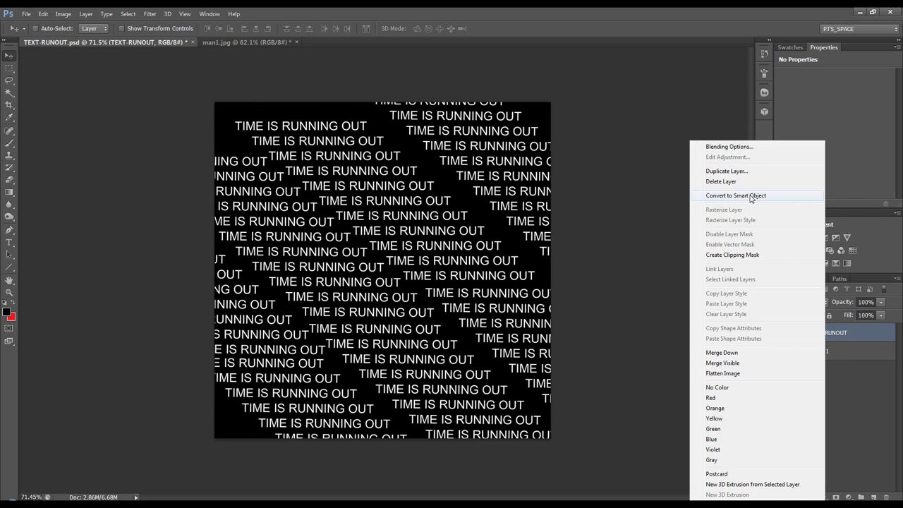
pyautogui.click(752, 203)
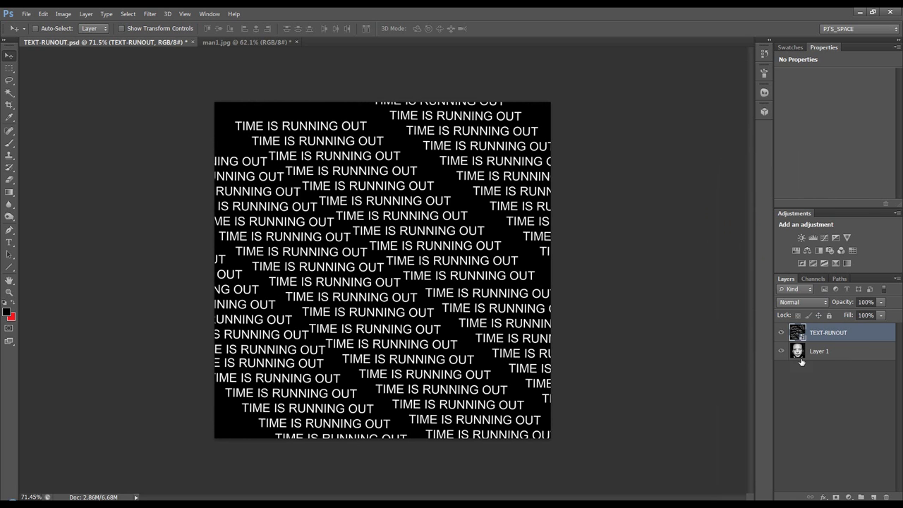
# Step: Apply Displace (scale 20, Tile, Wrap Around) to the text using map2.psd as the map
pyautogui.click(150, 14)
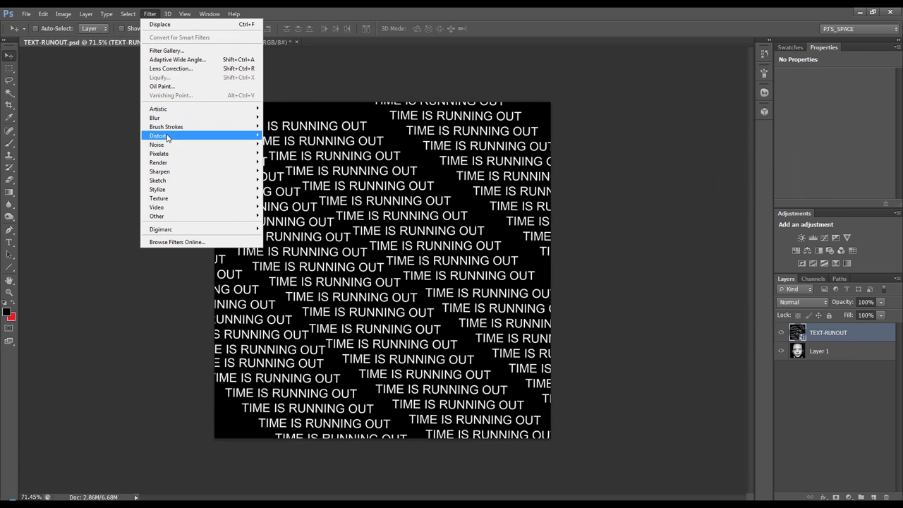
pyautogui.moveTo(169, 136)
pyautogui.click(282, 144)
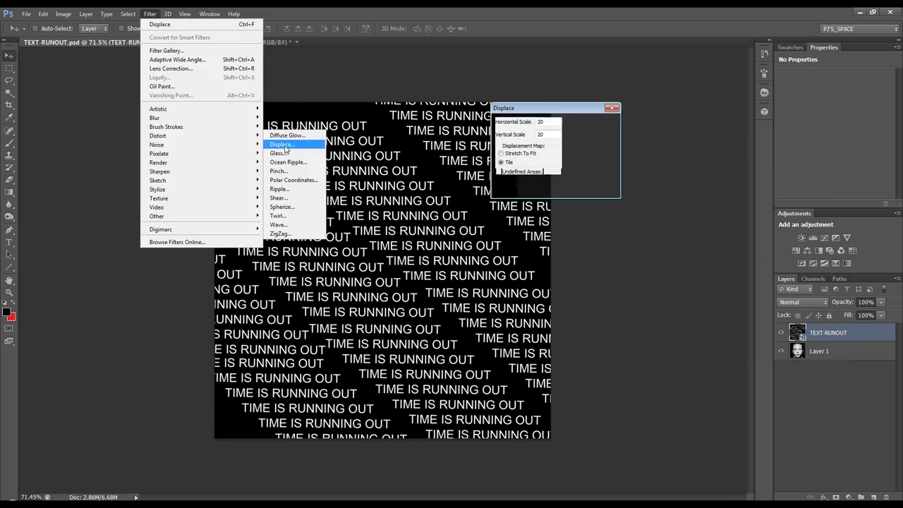
pyautogui.moveTo(565, 108); pyautogui.dragTo(468, 83)
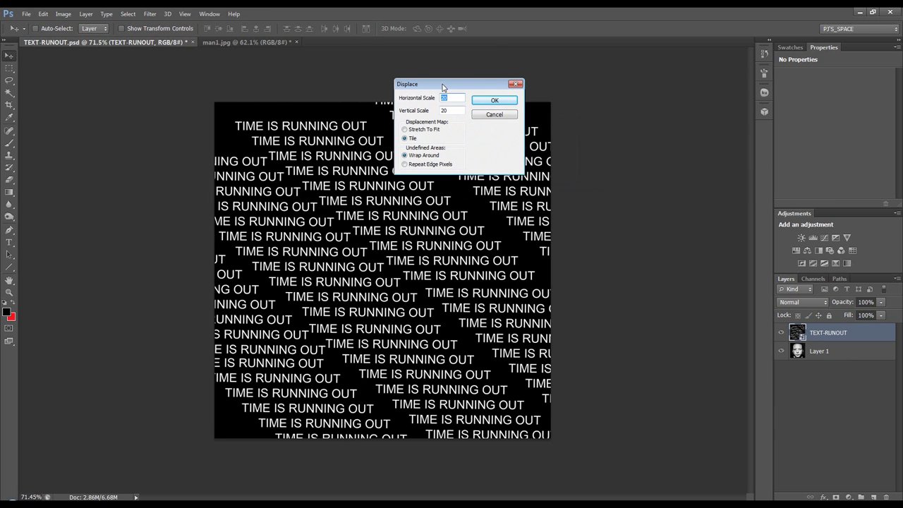
pyautogui.moveTo(442, 86); pyautogui.dragTo(443, 75)
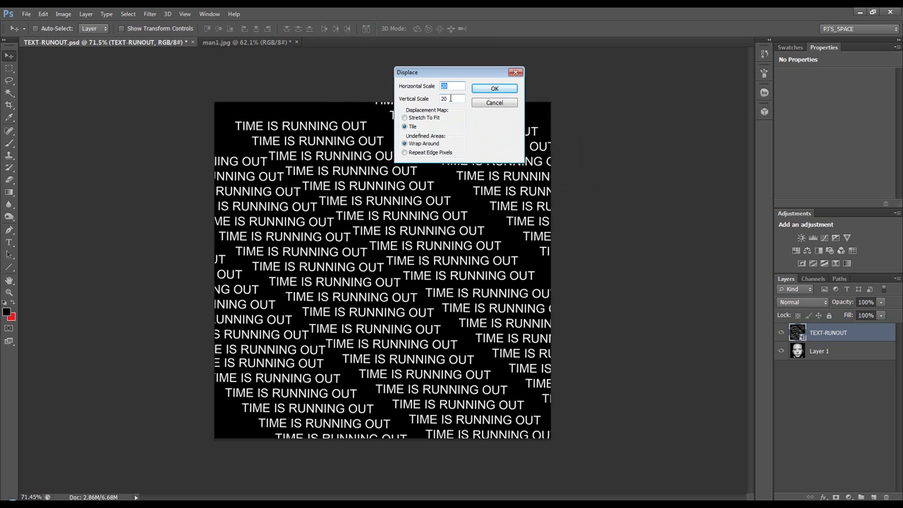
pyautogui.moveTo(467, 74); pyautogui.dragTo(449, 71)
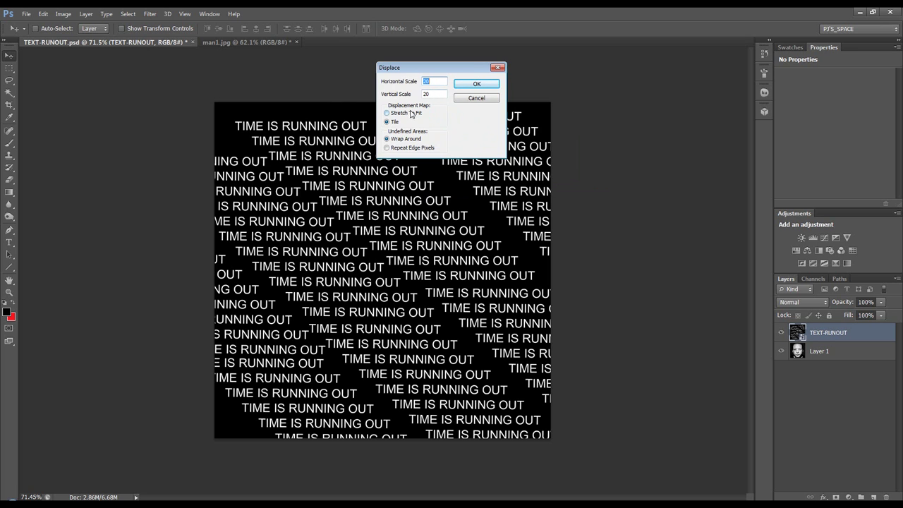
pyautogui.click(477, 83)
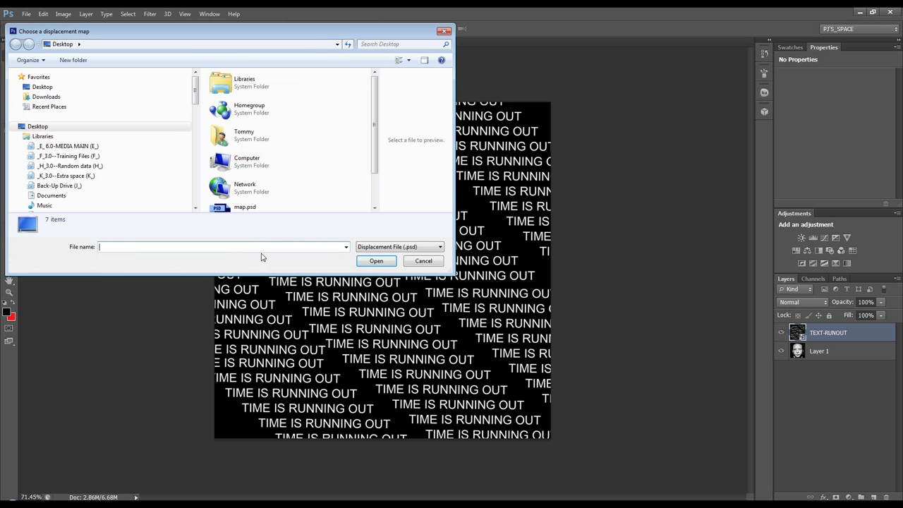
pyautogui.moveTo(256, 275); pyautogui.dragTo(256, 324)
pyautogui.click(258, 241)
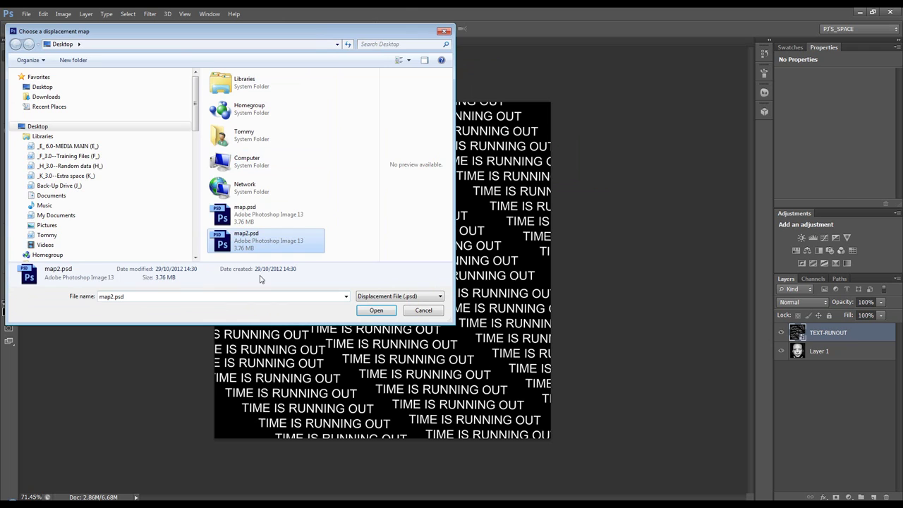
pyautogui.click(376, 310)
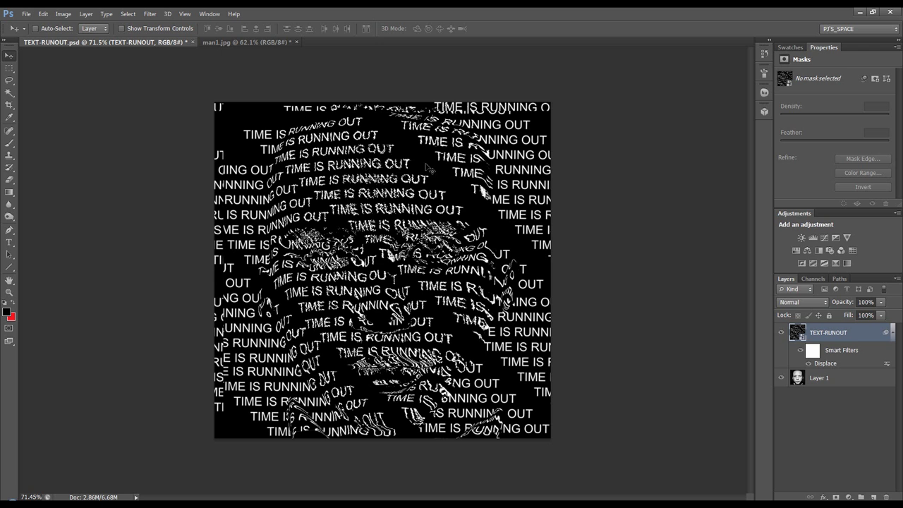
# Step: Set the TEXT-RUNOUT layer's blend mode to Overlay after briefly previewing a neighbouring mode
pyautogui.click(818, 307)
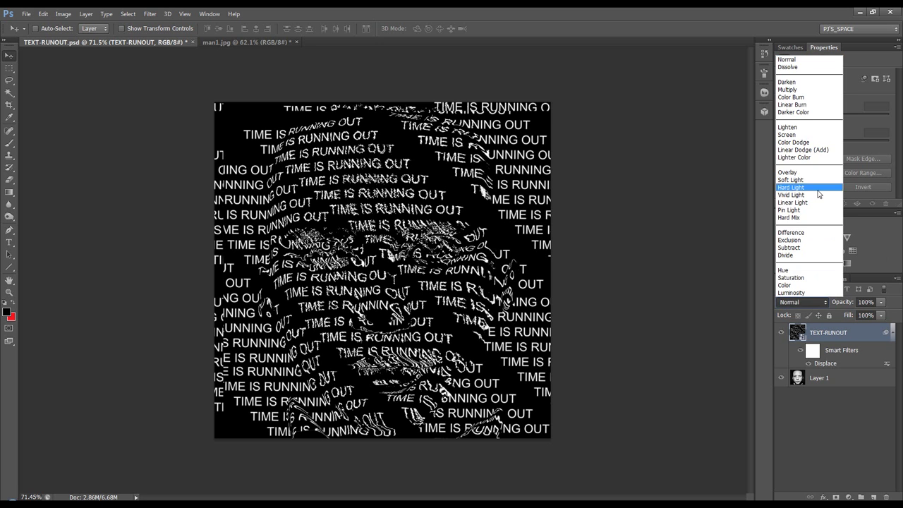
pyautogui.click(808, 175)
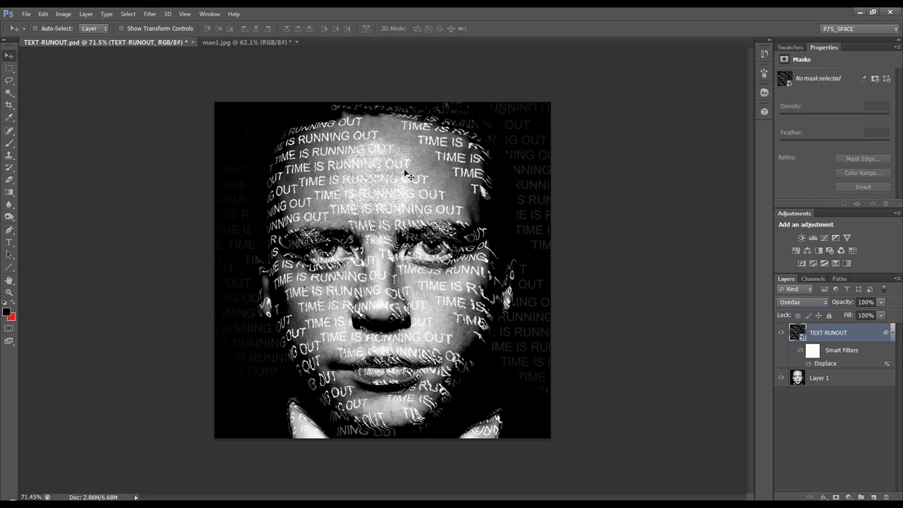
pyautogui.hotkey('shift', '-')
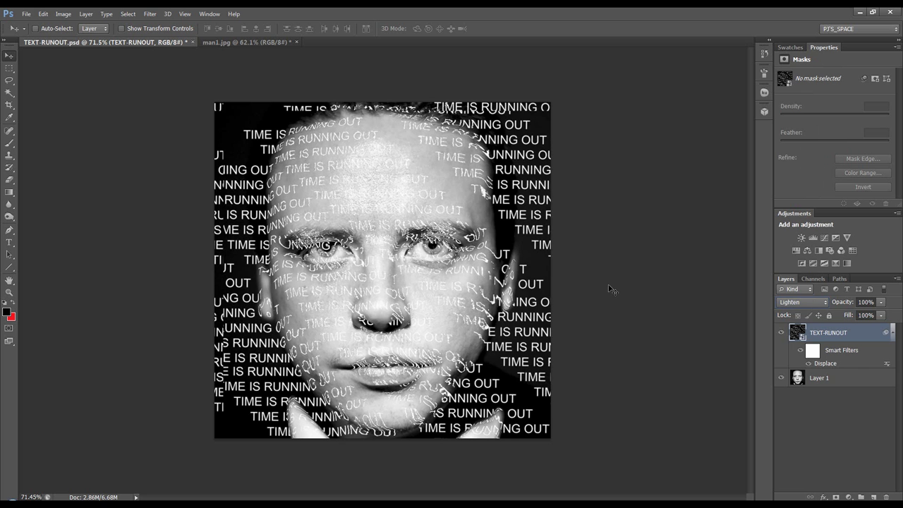
pyautogui.hotkey('shift', '+')
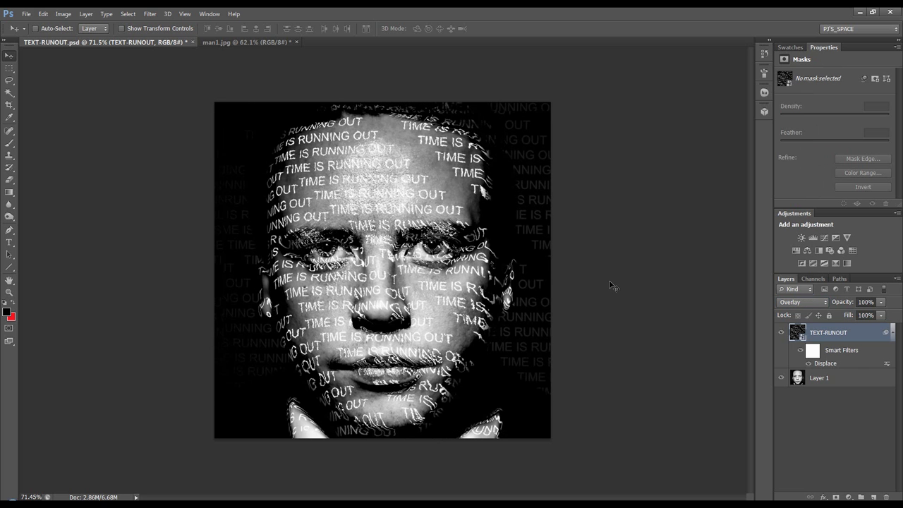
pyautogui.scroll(2, 611, 285)
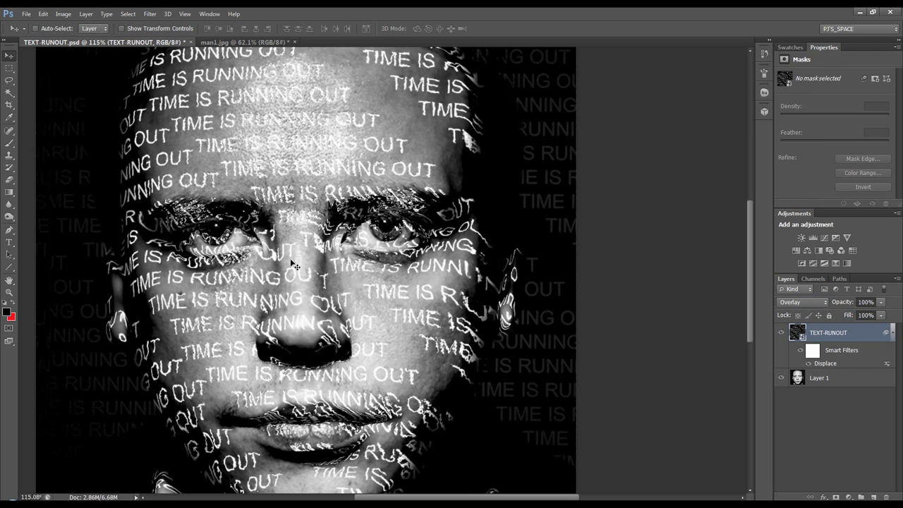
pyautogui.scroll(-2, 380, 265)
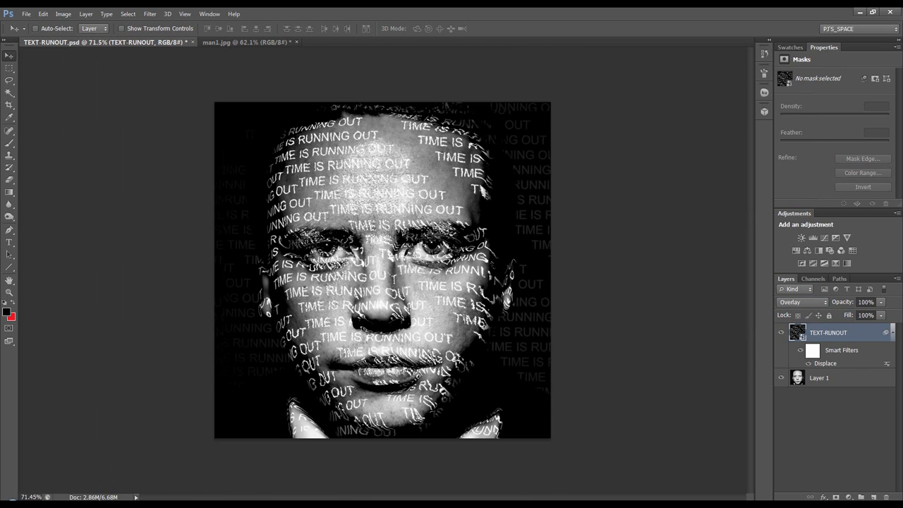
# Step: Add a layer mask to TEXT-RUNOUT and brush away the text over the top-right background
pyautogui.click(836, 496)
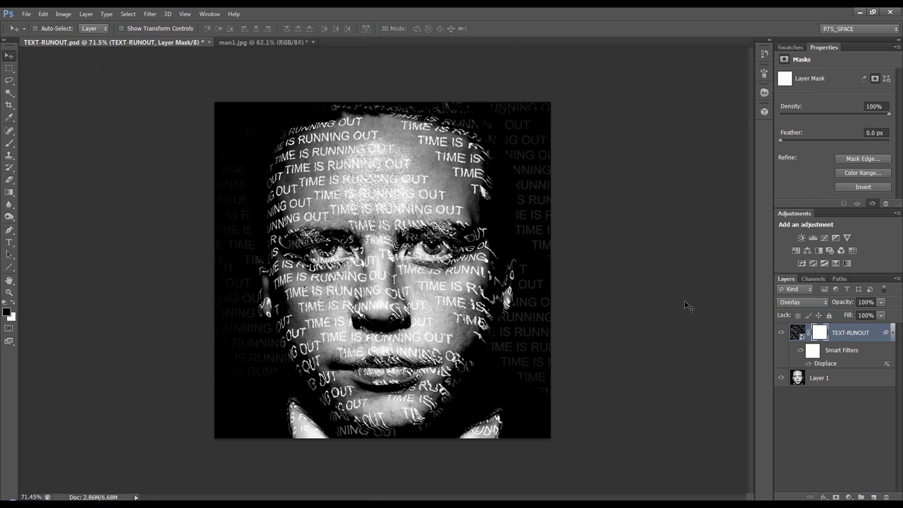
pyautogui.click(9, 142)
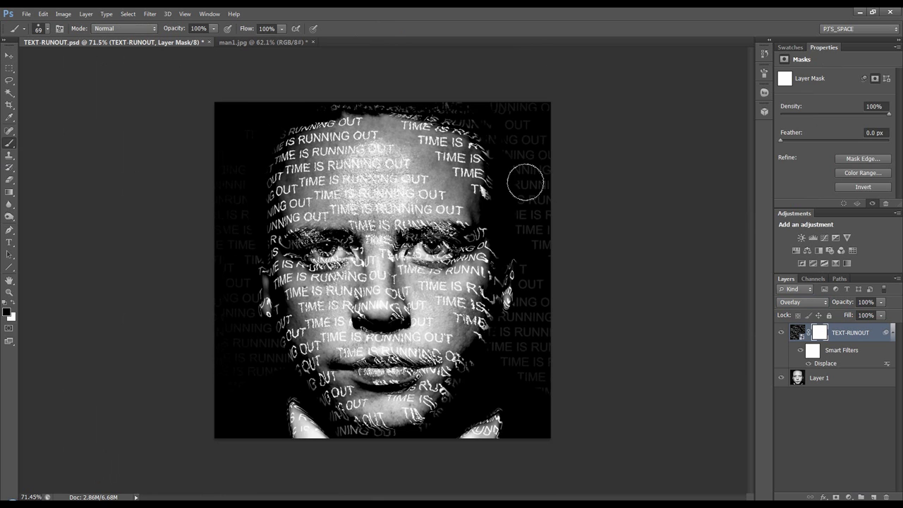
pyautogui.moveTo(541, 113)
pyautogui.mouseDown()
pyautogui.moveTo(522, 124)
pyautogui.moveTo(520, 107)
pyautogui.moveTo(501, 102)
pyautogui.moveTo(533, 192)
pyautogui.moveTo(535, 169)
pyautogui.moveTo(554, 154)
pyautogui.moveTo(554, 203)
pyautogui.moveTo(523, 172)
pyautogui.mouseUp()
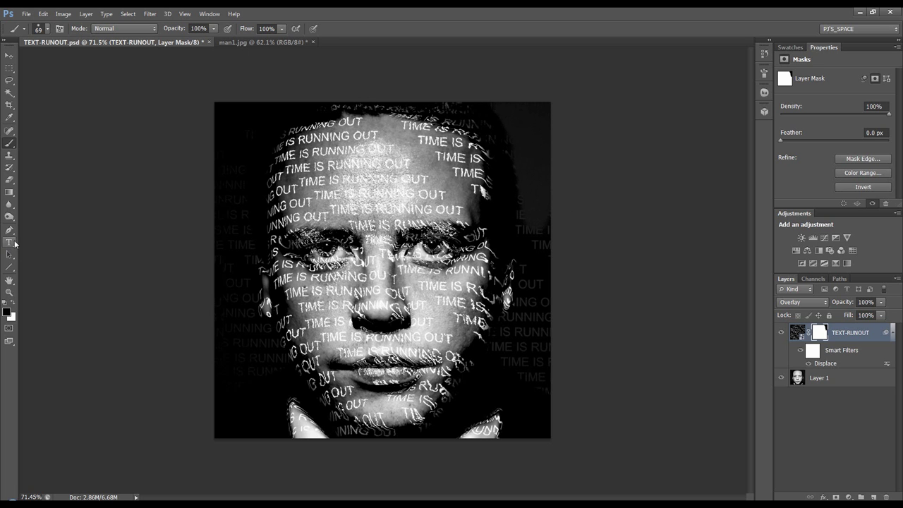
# Step: Trace the face with the Pen tool, fill the mask from that selection, and restore 100% opacity
pyautogui.click(9, 229)
pyautogui.click(483, 105)
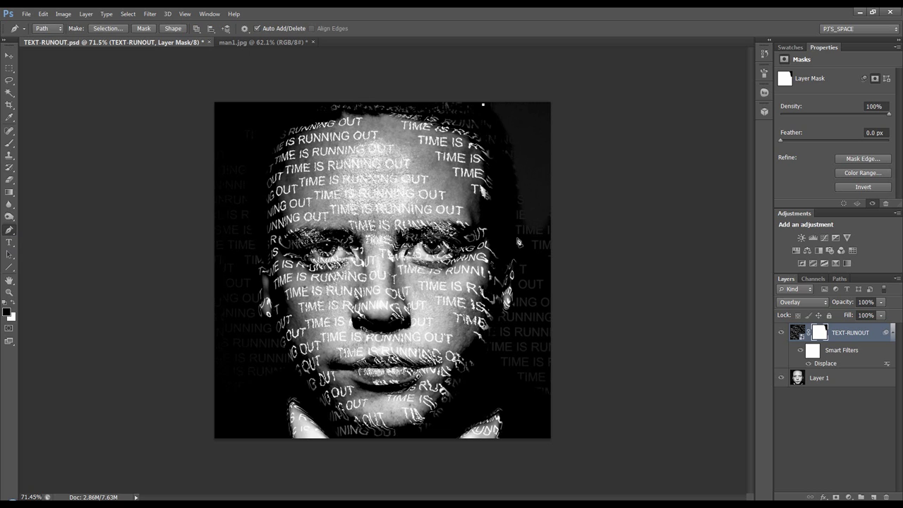
pyautogui.moveTo(518, 254); pyautogui.dragTo(513, 262)
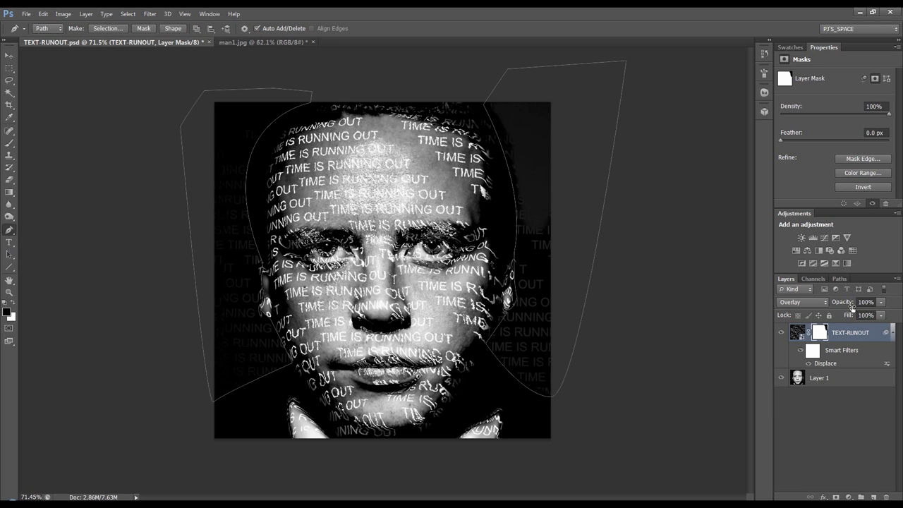
pyautogui.moveTo(851, 308); pyautogui.dragTo(809, 307)
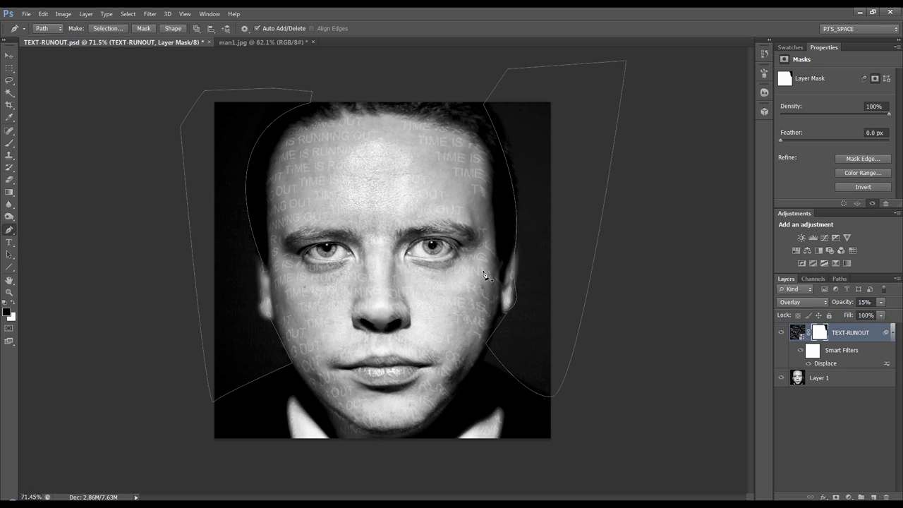
pyautogui.hotkey('ctrl', 'Return')
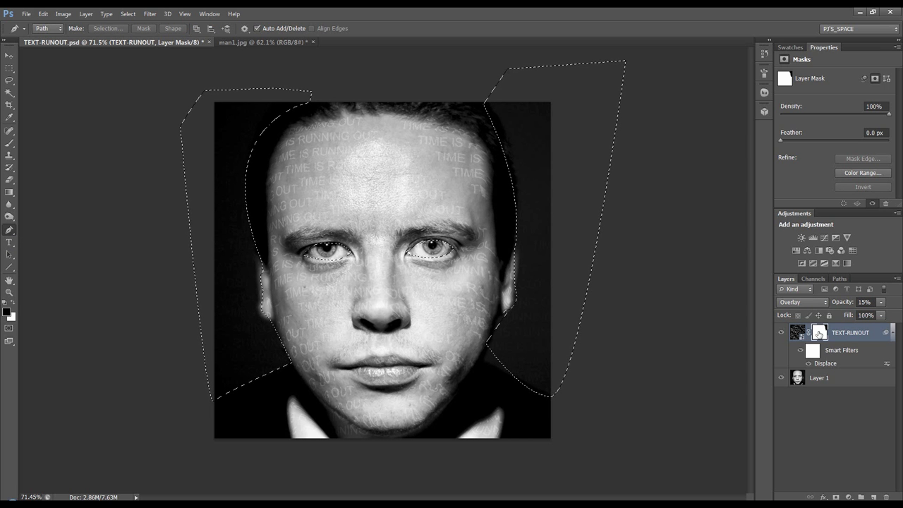
pyautogui.hotkey('alt', 'BackSpace')
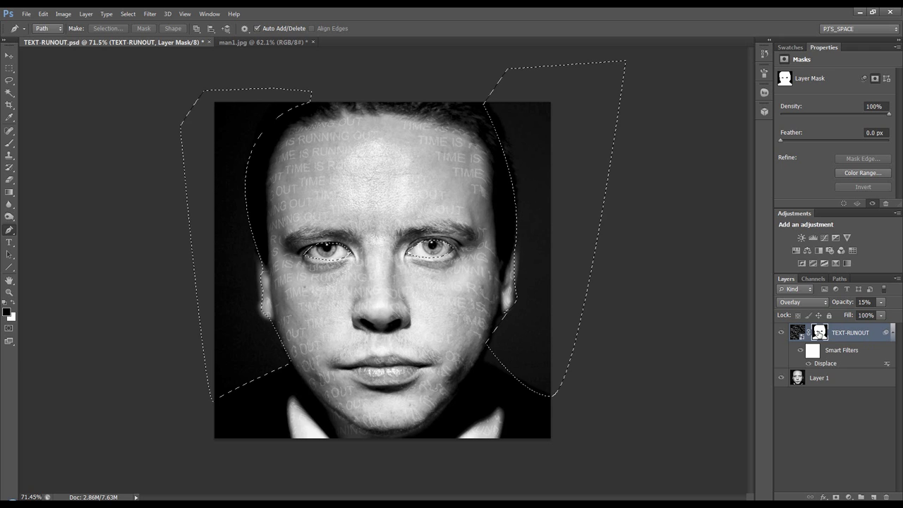
pyautogui.hotkey('ctrl', 'd')
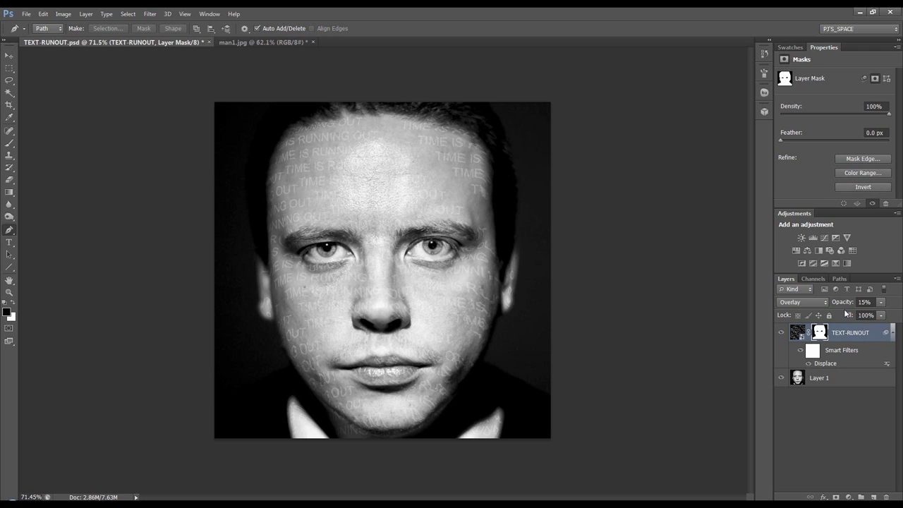
pyautogui.moveTo(841, 305); pyautogui.dragTo(900, 302)
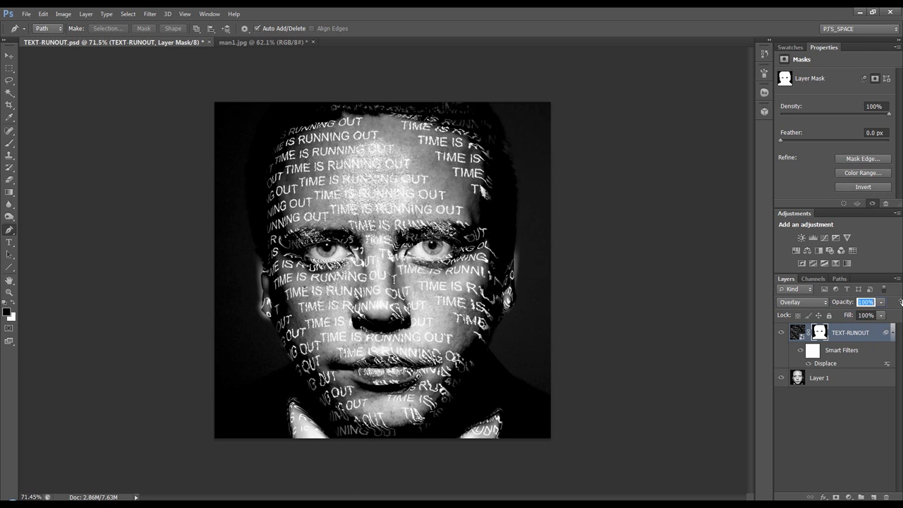
pyautogui.press('Return')
# Step: Add a colorized Hue/Saturation layer with hue 224, saturation 26 and lightness -12
pyautogui.click(849, 497)
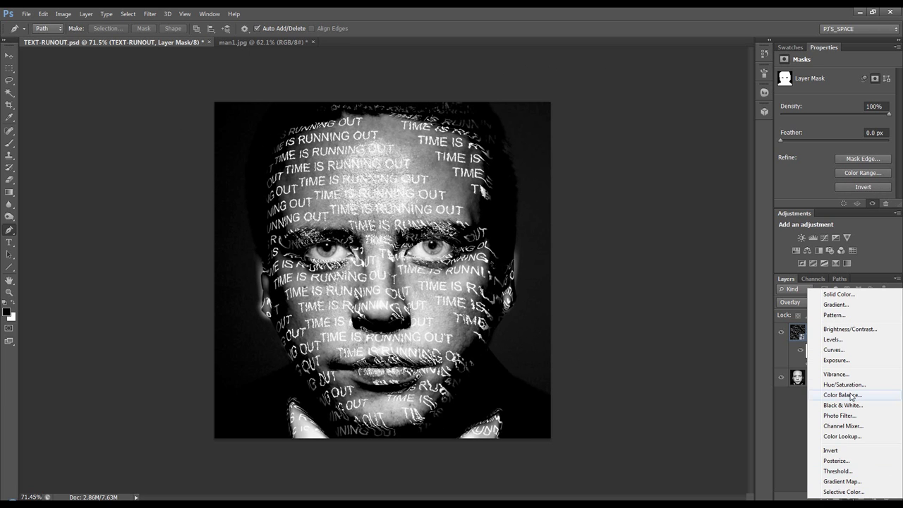
pyautogui.click(843, 384)
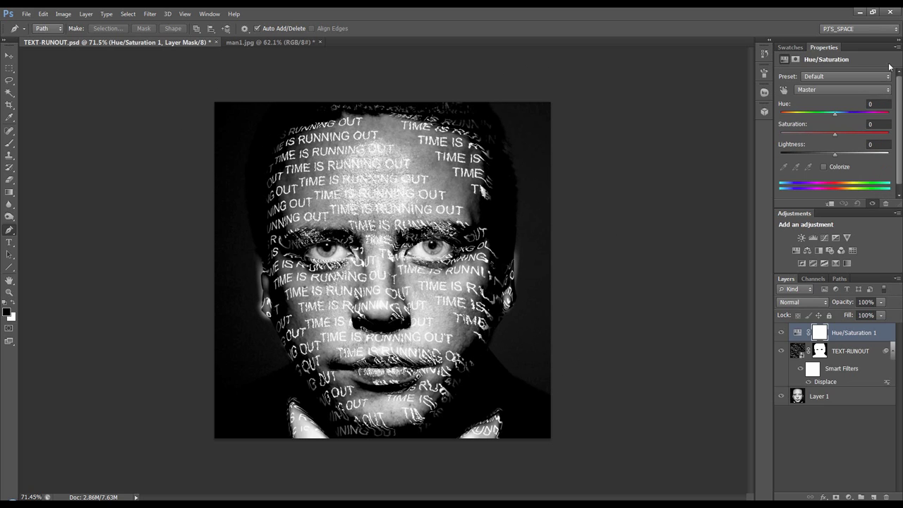
pyautogui.click(823, 167)
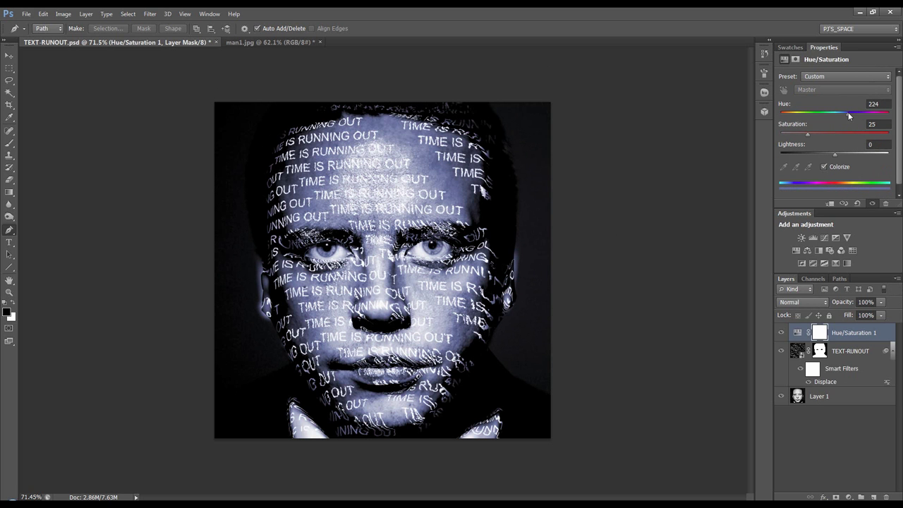
pyautogui.moveTo(812, 139); pyautogui.dragTo(828, 153)
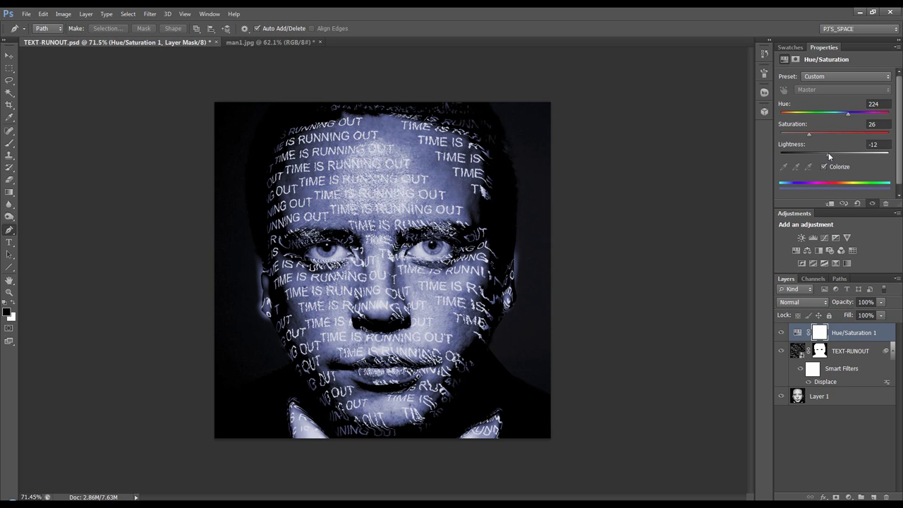
# Step: Select TEXT-RUNOUT and add a Curves layer above it with an S-shaped contrast curve
pyautogui.click(849, 496)
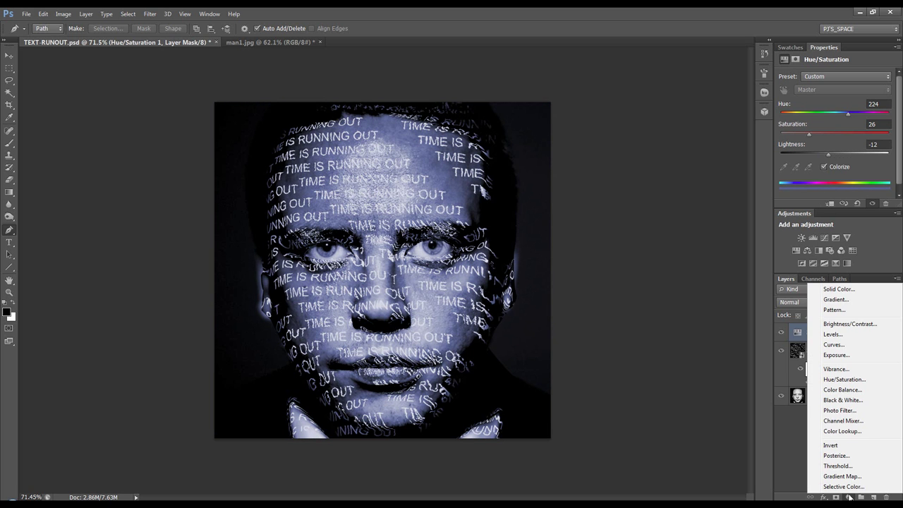
pyautogui.click(794, 353)
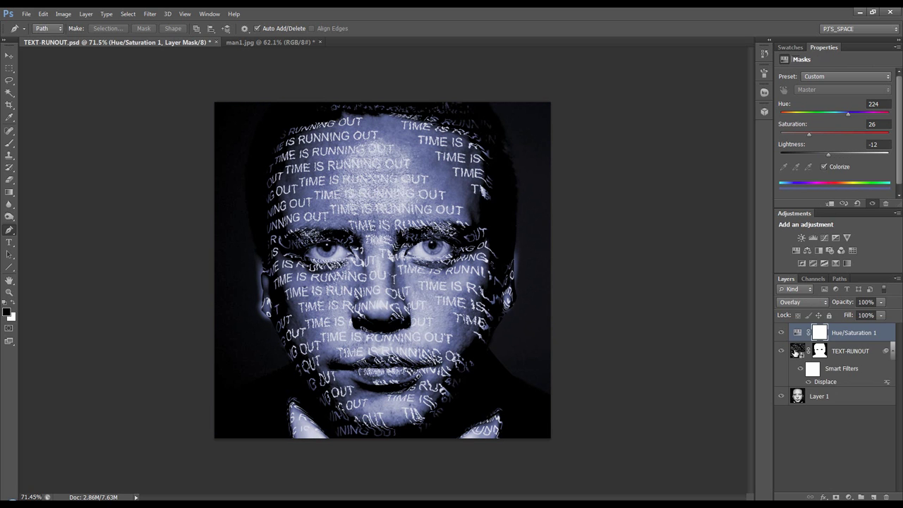
pyautogui.click(797, 351)
pyautogui.click(849, 496)
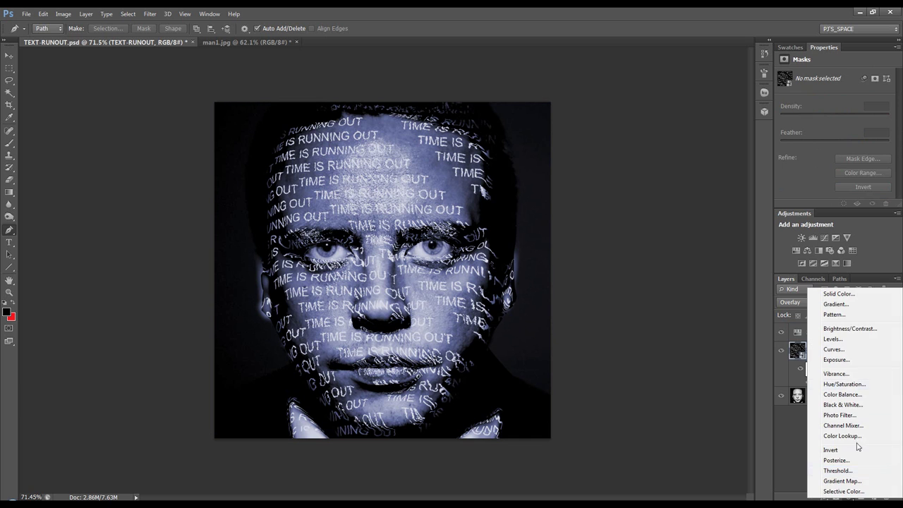
pyautogui.click(836, 356)
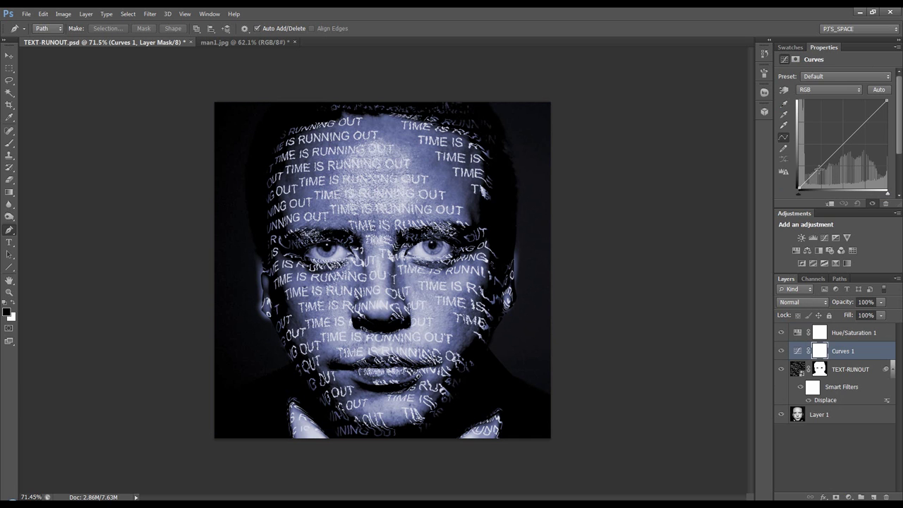
pyautogui.moveTo(866, 121); pyautogui.dragTo(864, 120)
pyautogui.moveTo(827, 161); pyautogui.dragTo(834, 175)
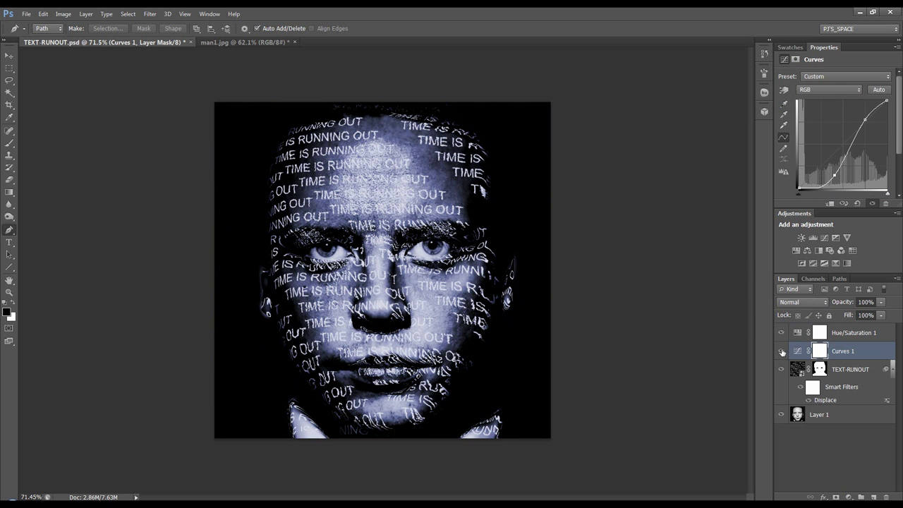
pyautogui.click(819, 368)
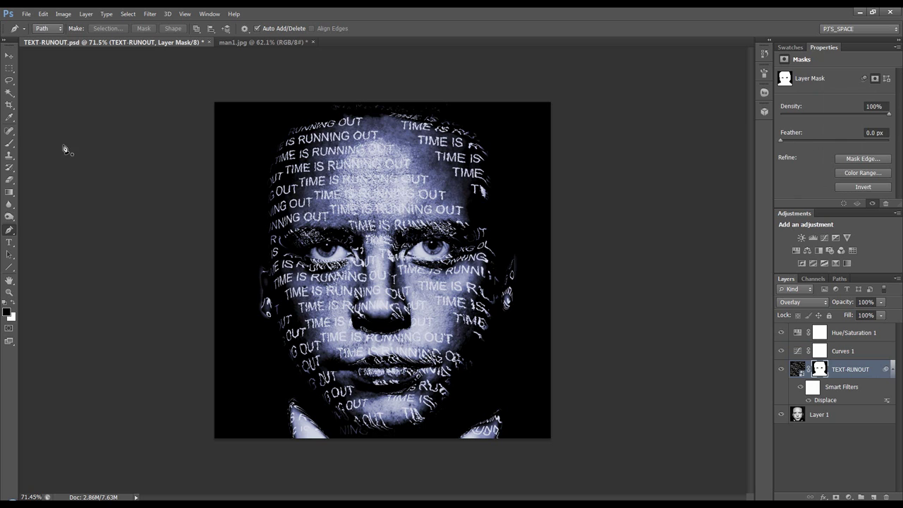
# Step: Set up a soft-edged 55 px brush
pyautogui.click(9, 143)
pyautogui.rightClick(520, 268)
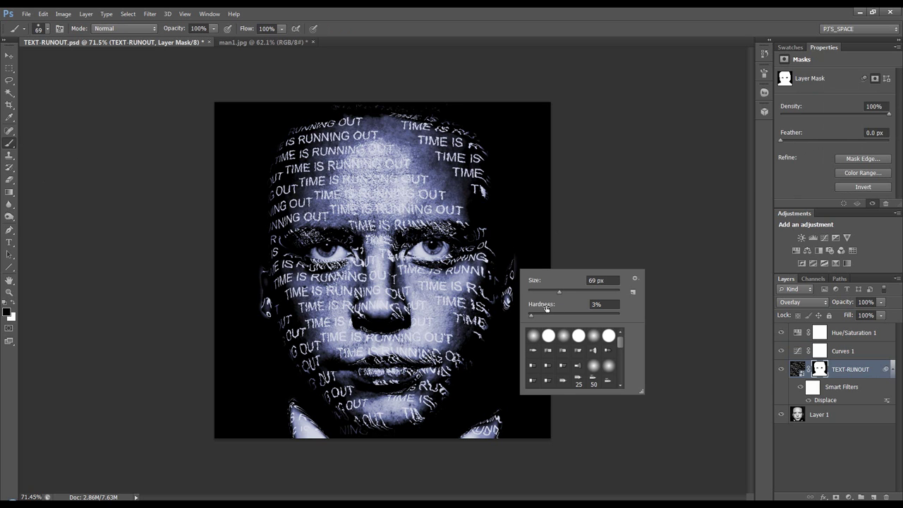
pyautogui.moveTo(547, 308); pyautogui.dragTo(576, 306)
pyautogui.moveTo(541, 282); pyautogui.dragTo(535, 281)
pyautogui.press('Return')
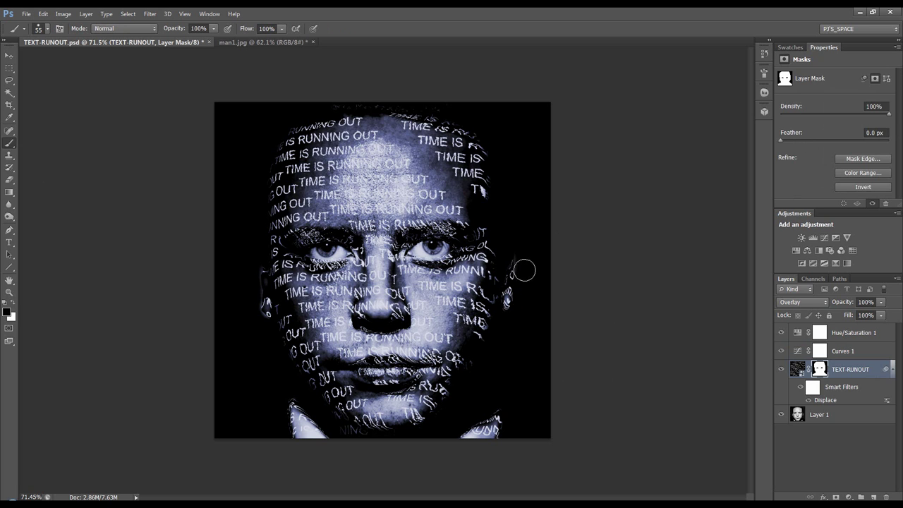
# Step: Paint white into the TEXT-RUNOUT mask over the left forehead, then reselect the layer content
pyautogui.press('x')
pyautogui.moveTo(282, 206); pyautogui.dragTo(294, 192)
pyautogui.click(797, 370)
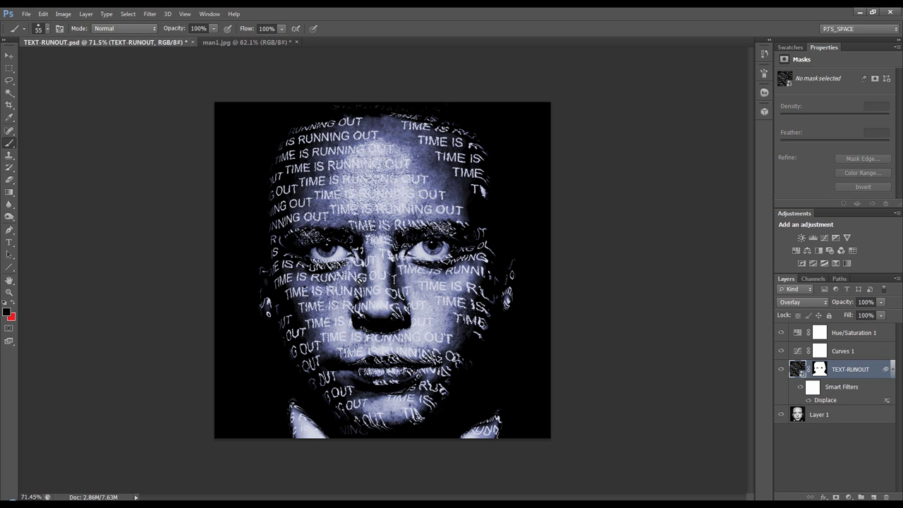
pyautogui.doubleClick(816, 400)
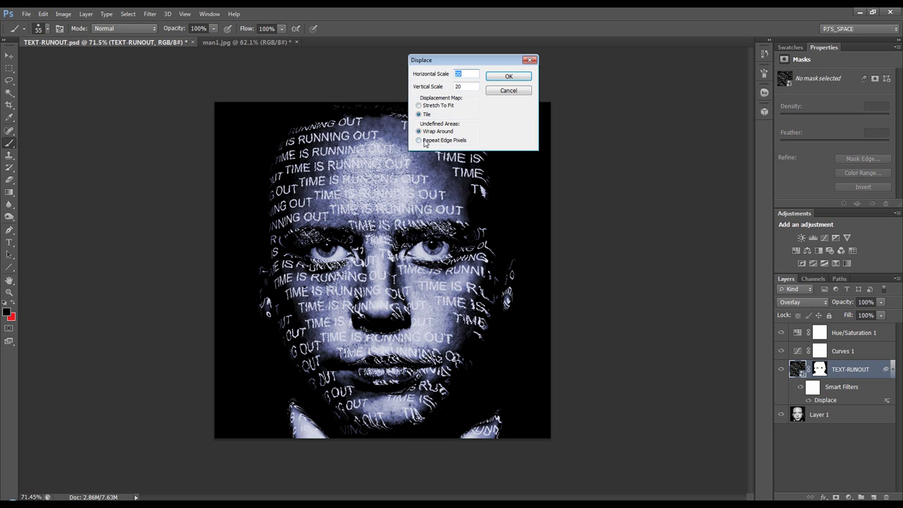
pyautogui.click(502, 77)
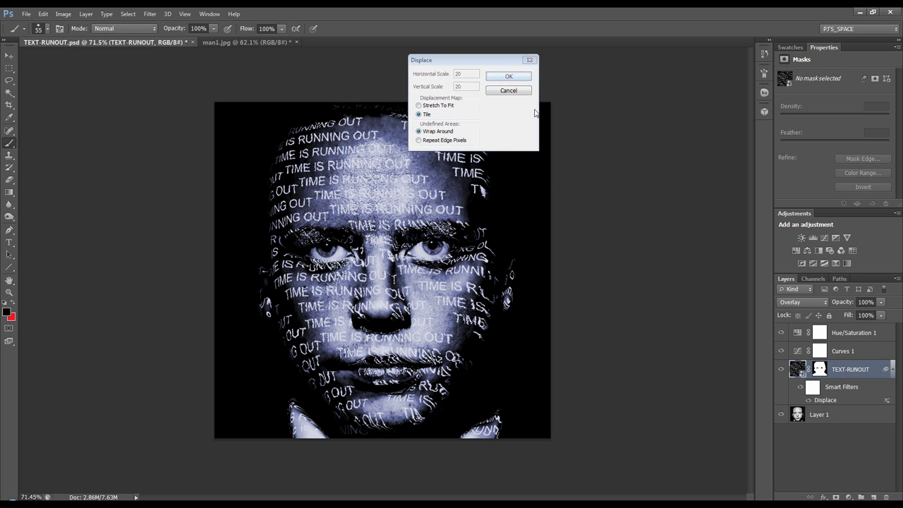
pyautogui.click(435, 312)
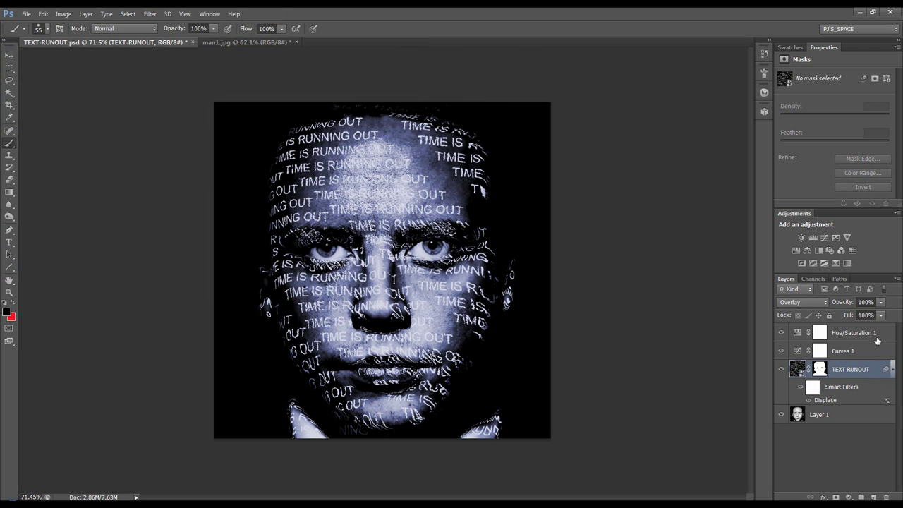
pyautogui.doubleClick(888, 403)
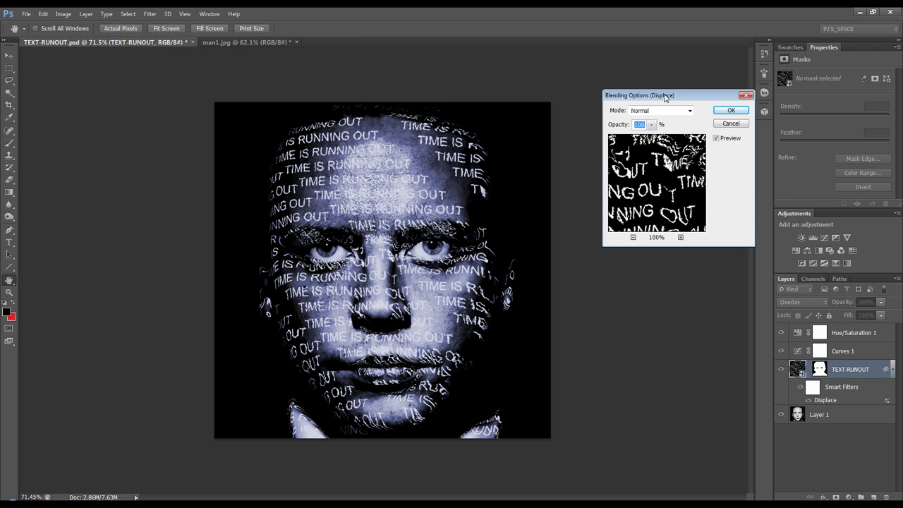
pyautogui.moveTo(666, 96); pyautogui.dragTo(575, 75)
pyautogui.press('Return')
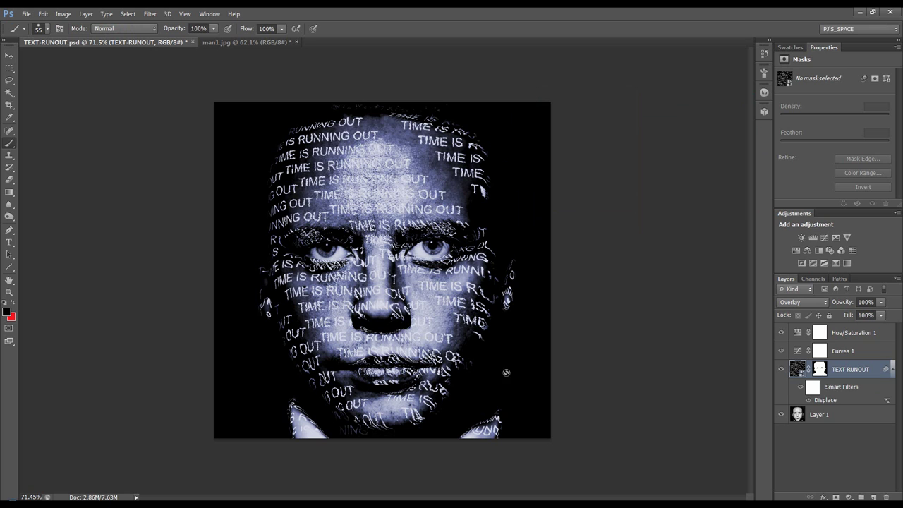